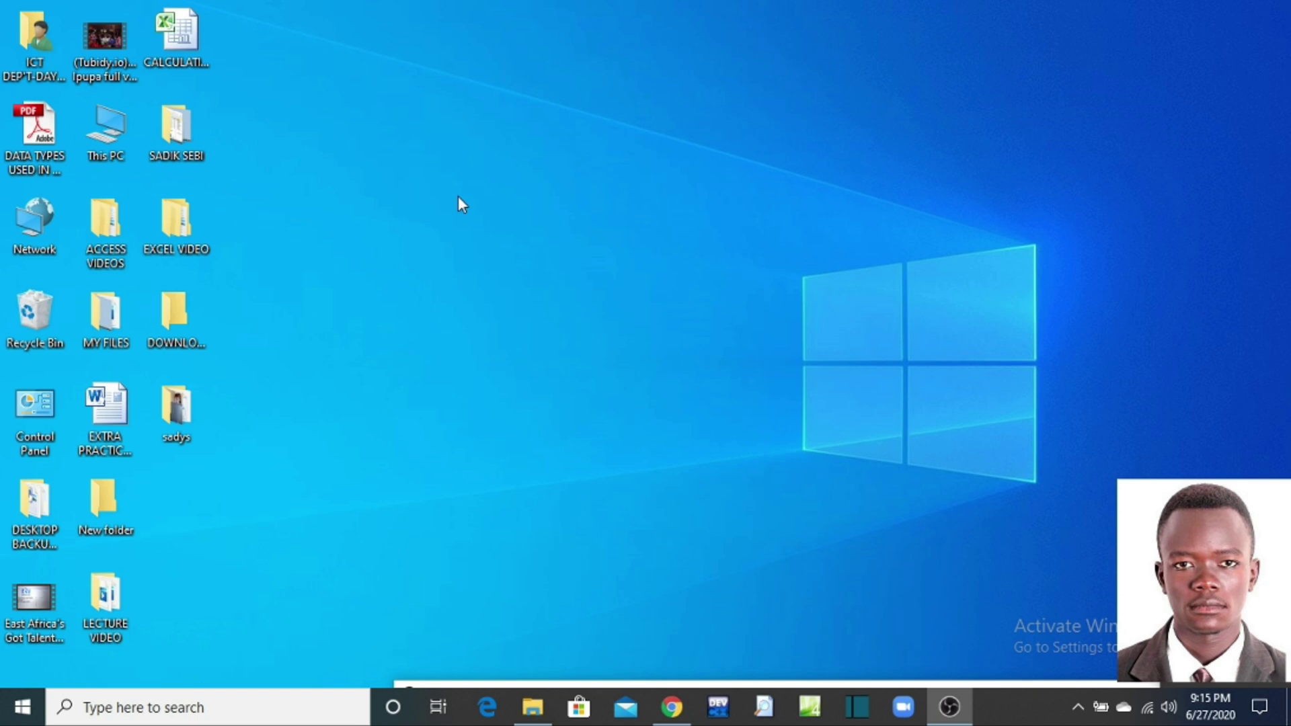
Create a new Microsoft Access database on the desktop and name it CALCULATED FIELD IN ACCESS
{"action": "right_click", "coordinate": [493, 224]}
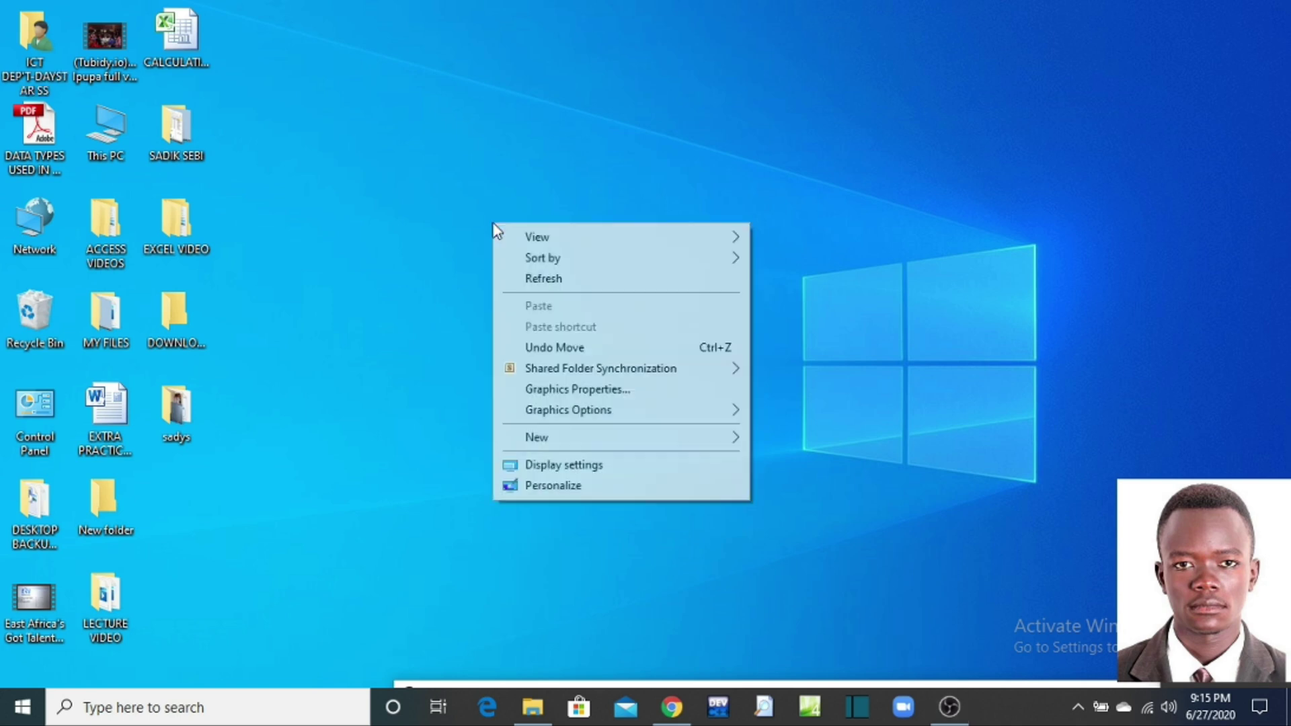
{"action": "mouse_move", "coordinate": [536, 437]}
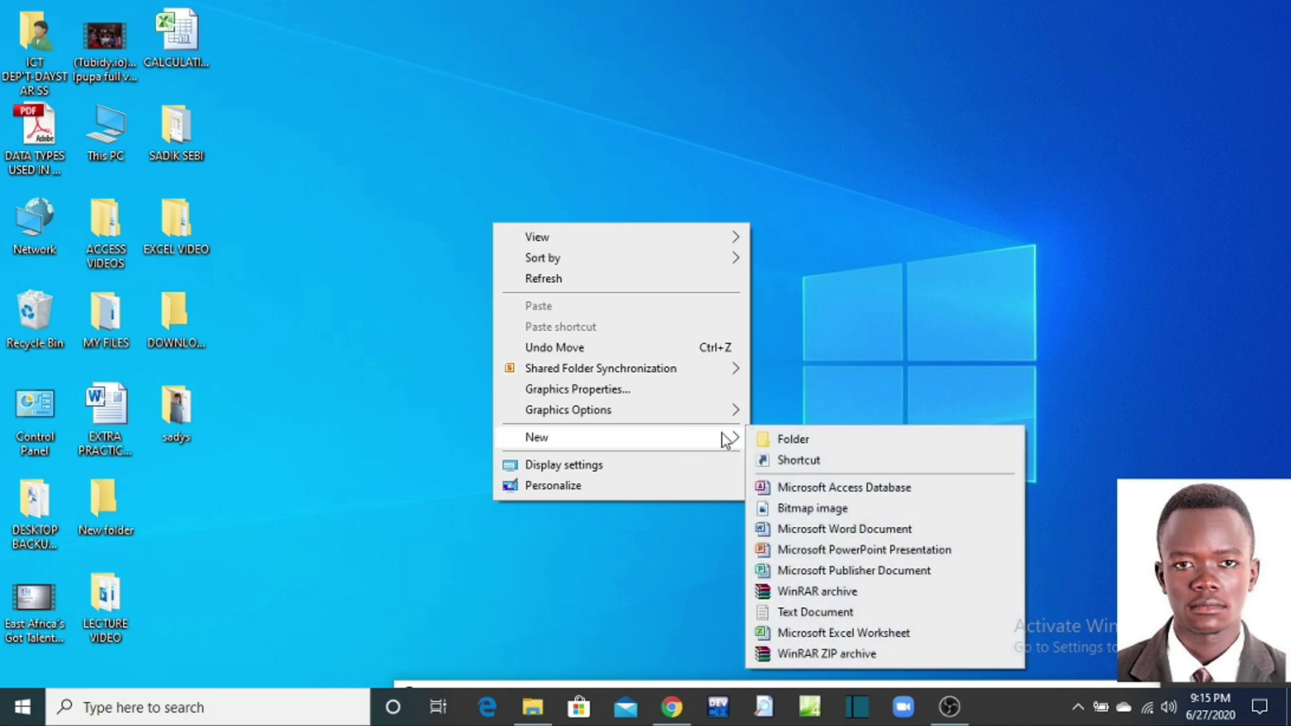
{"action": "left_click", "coordinate": [797, 489]}
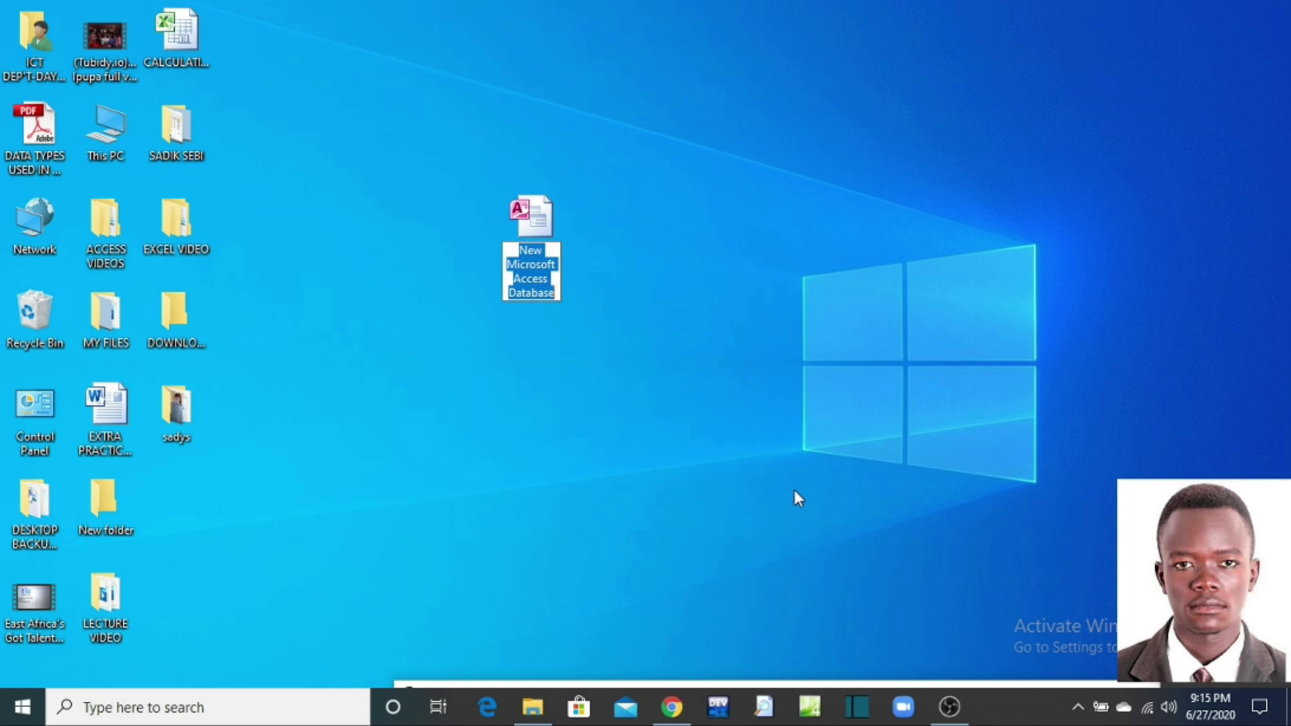
{"action": "type", "text": "CALC"}
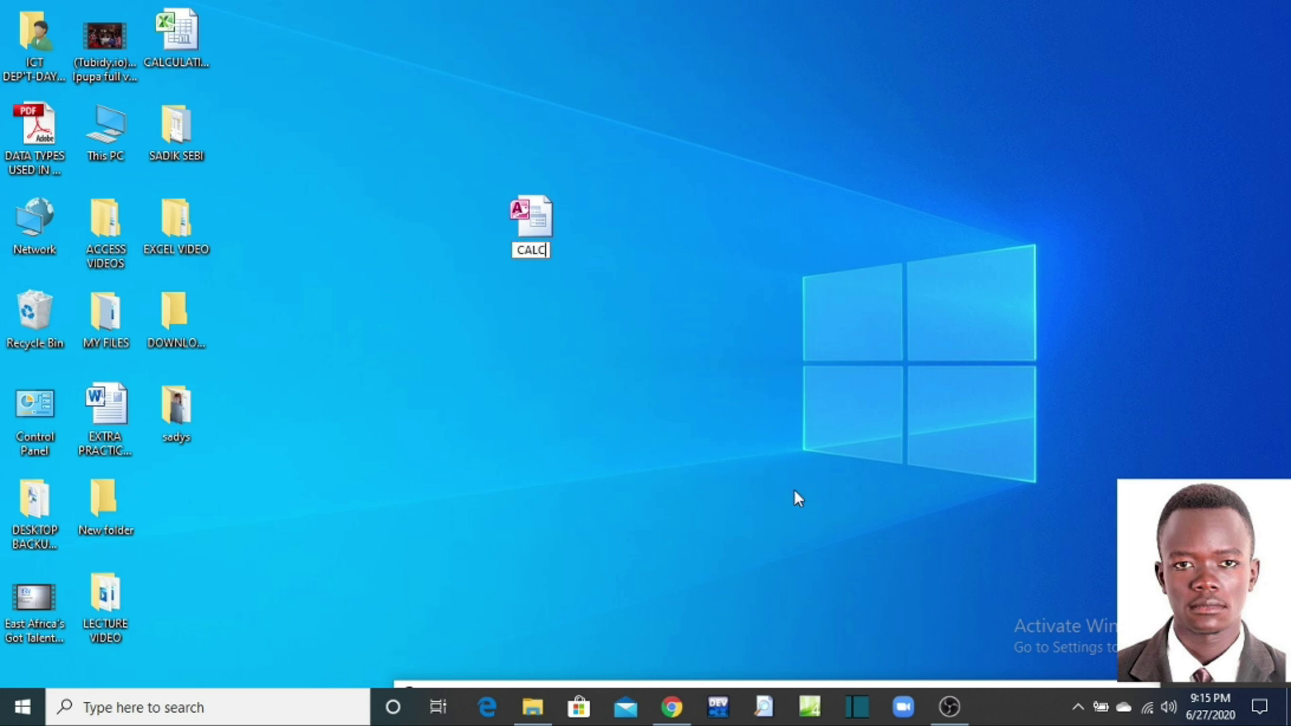
{"action": "type", "text": "ULATED"}
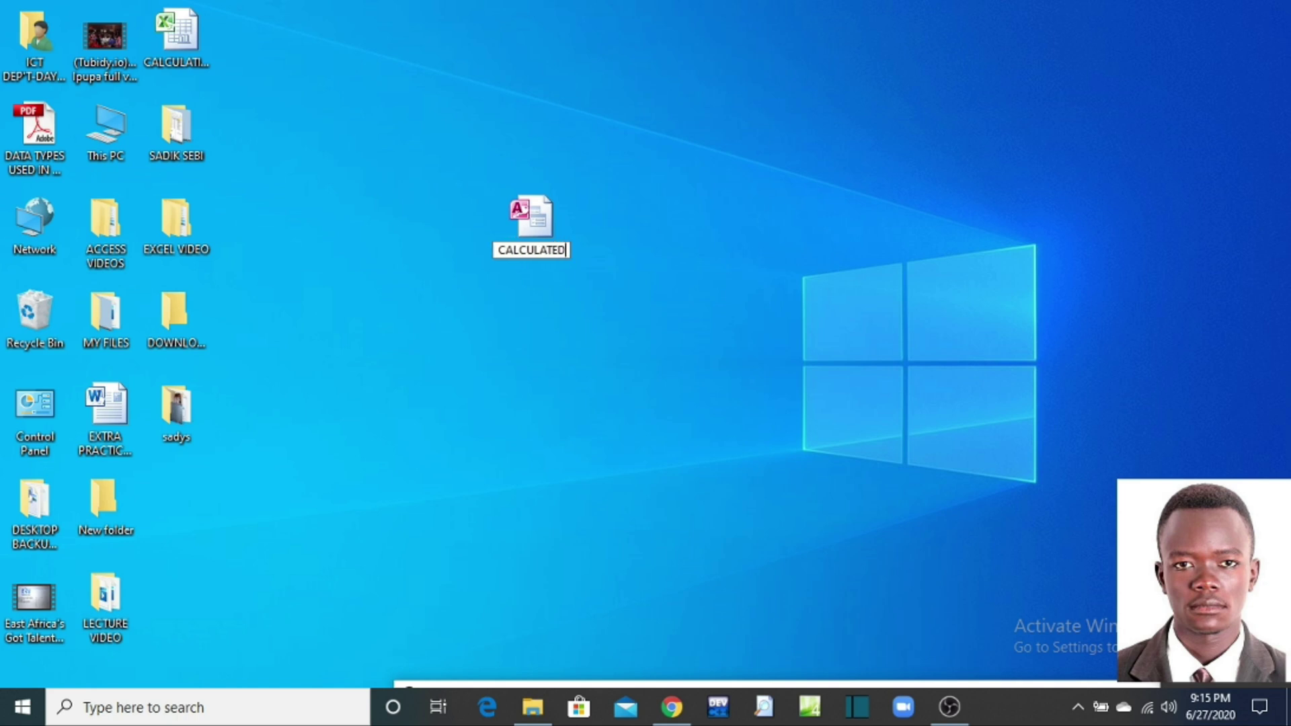
{"action": "type", "text": " F"}
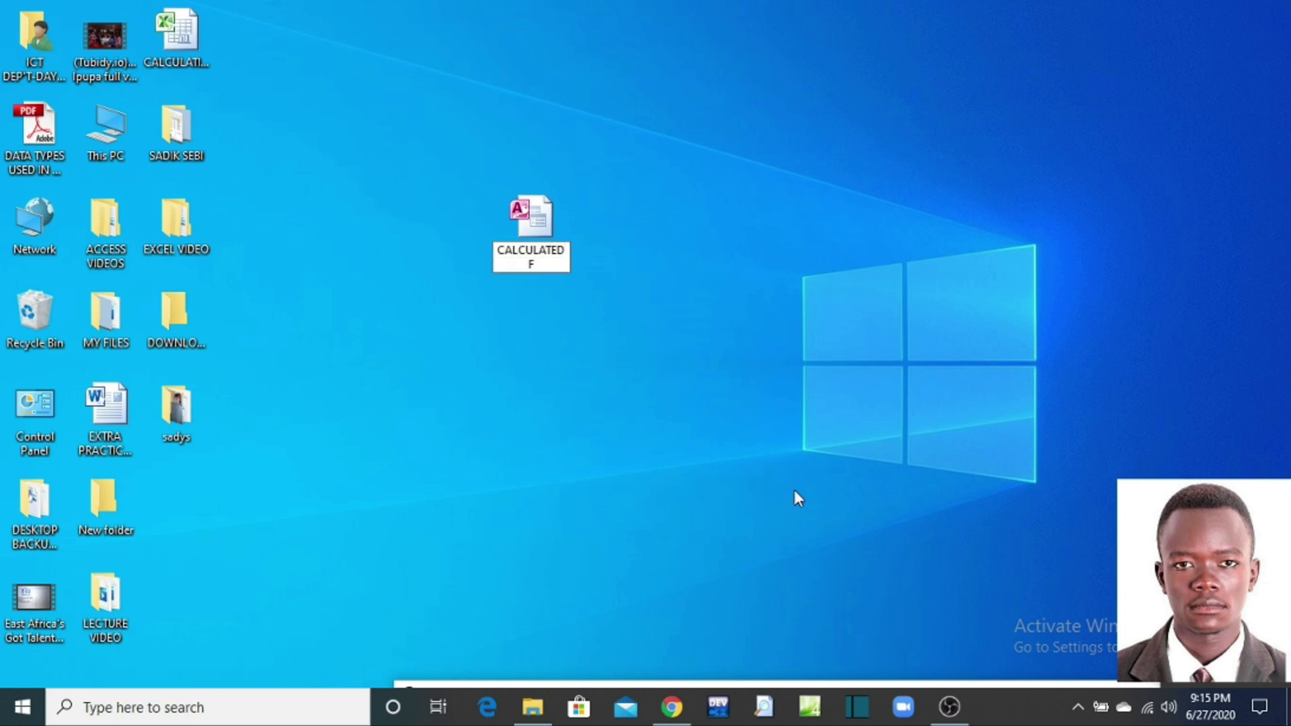
{"action": "type", "text": "I"}
{"action": "type", "text": "LED"}
{"action": "key", "text": "BackSpace"}
{"action": "key", "text": "BackSpace"}
{"action": "key", "text": "BackSpace"}
{"action": "type", "text": "ELD IN AC"}
{"action": "type", "text": "CESS"}
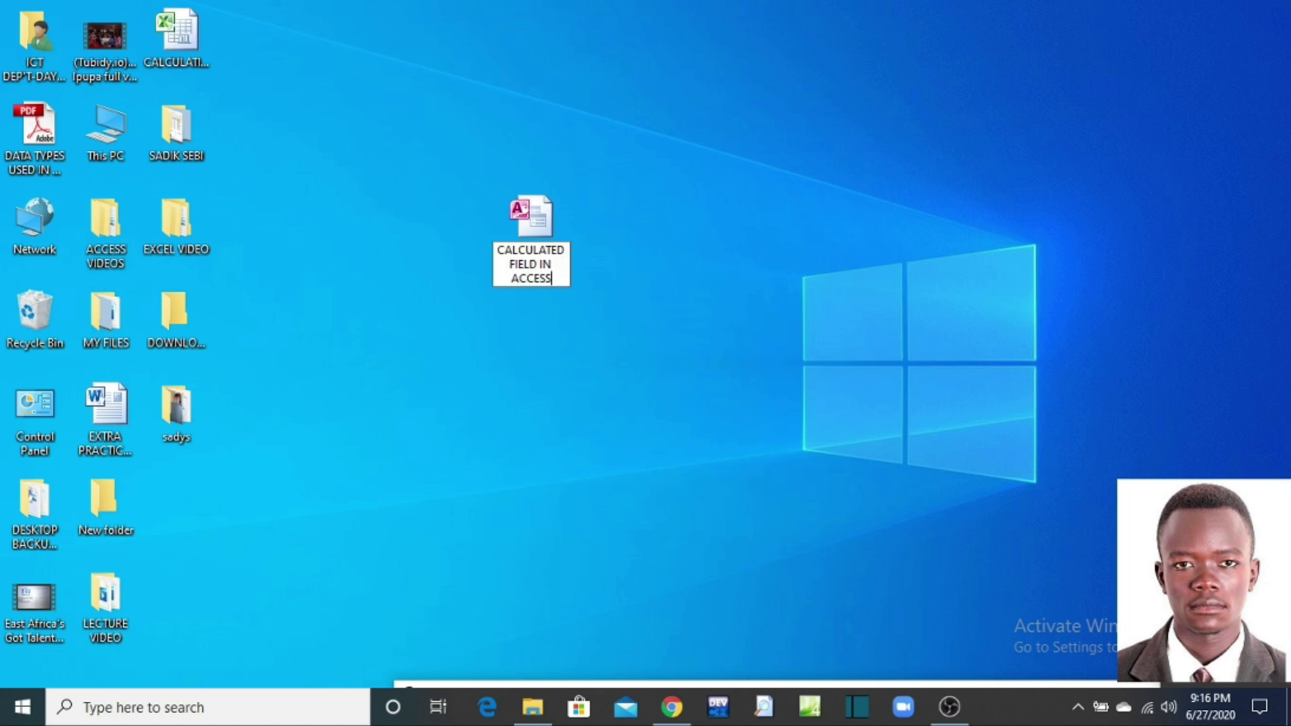
{"action": "left_click", "coordinate": [678, 438]}
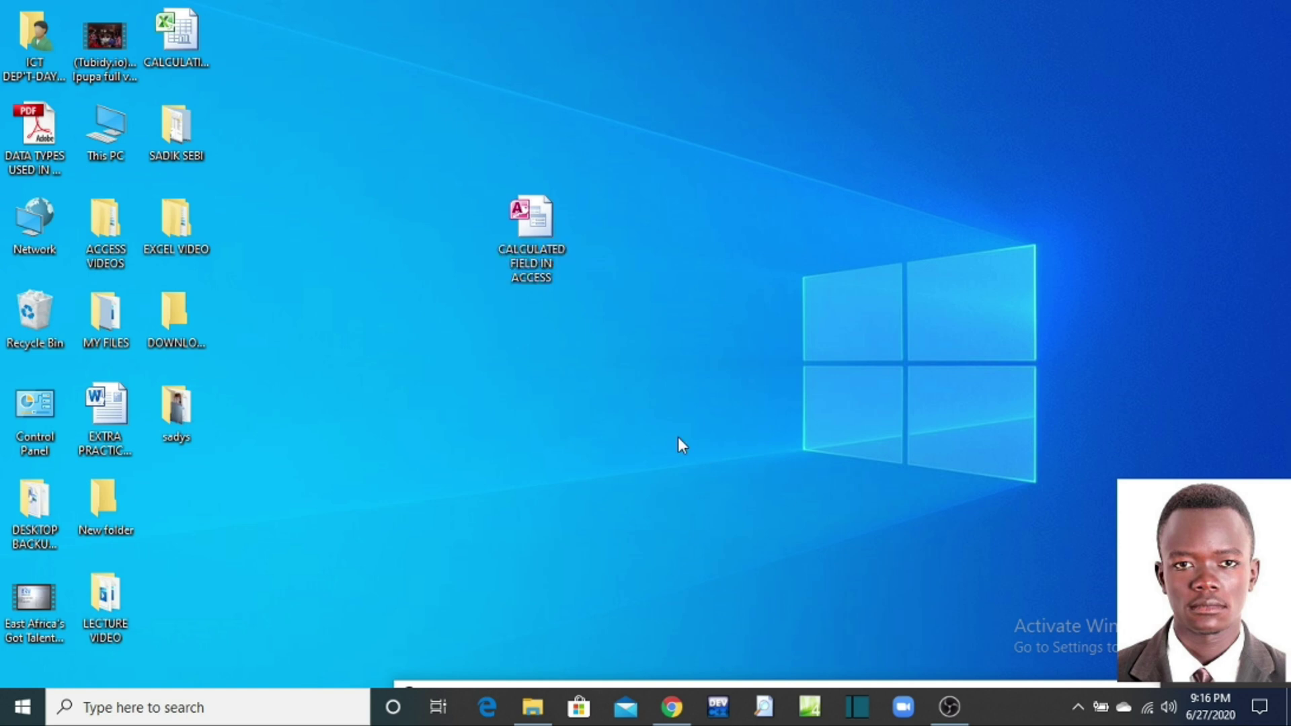
Open the CALCULATED FIELD IN ACCESS database and dismiss the security warning and the Office activation wizard
{"action": "double_click", "coordinate": [539, 233]}
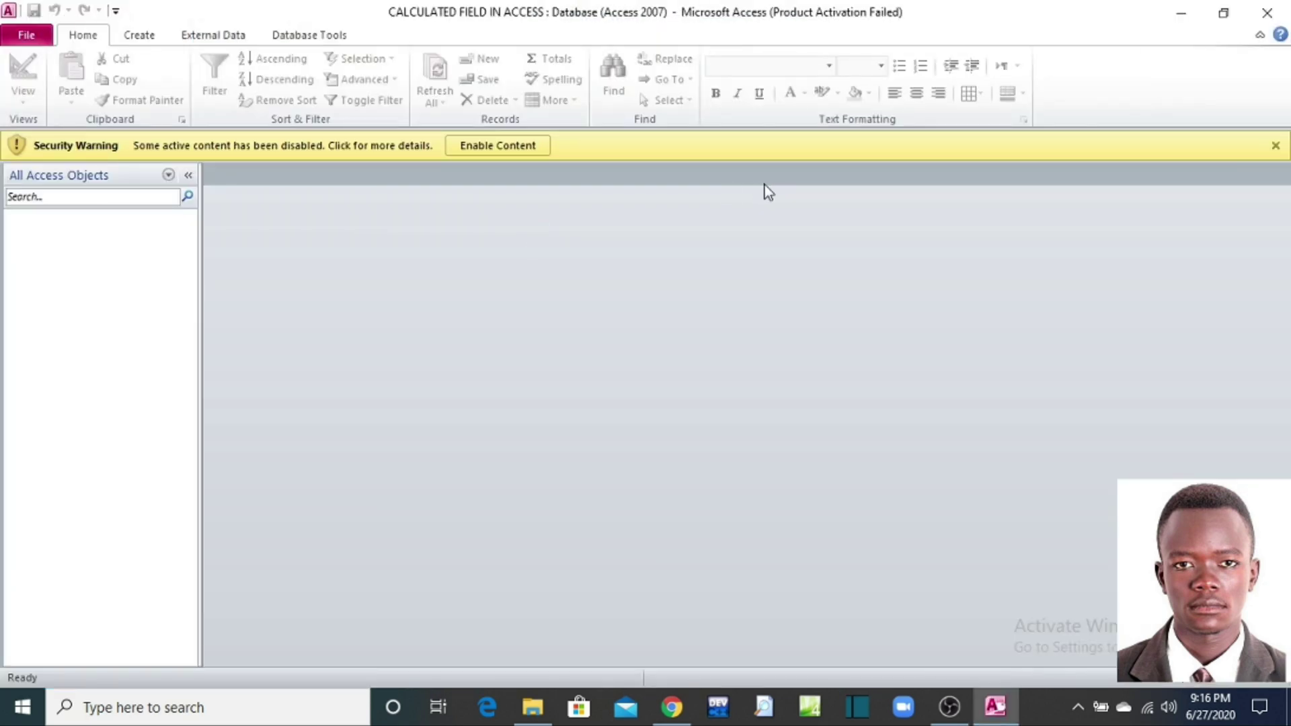
{"action": "left_click", "coordinate": [1277, 145]}
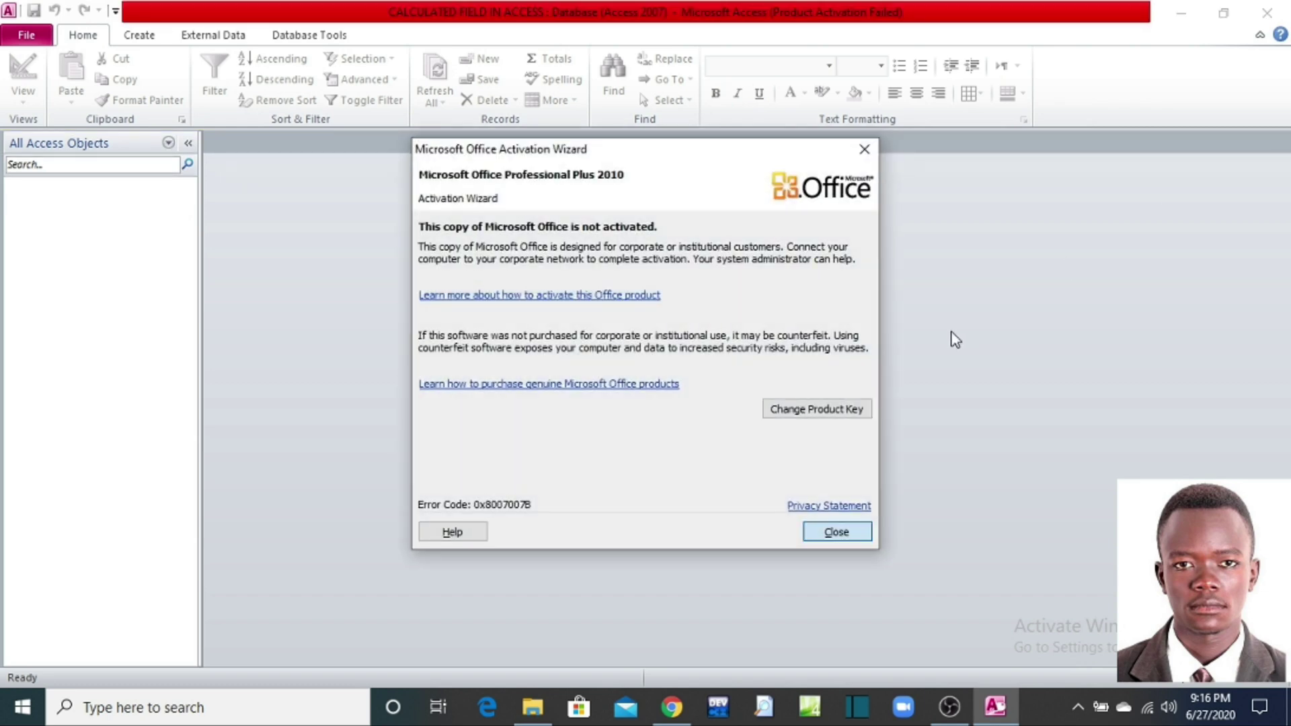
{"action": "key", "text": "Return"}
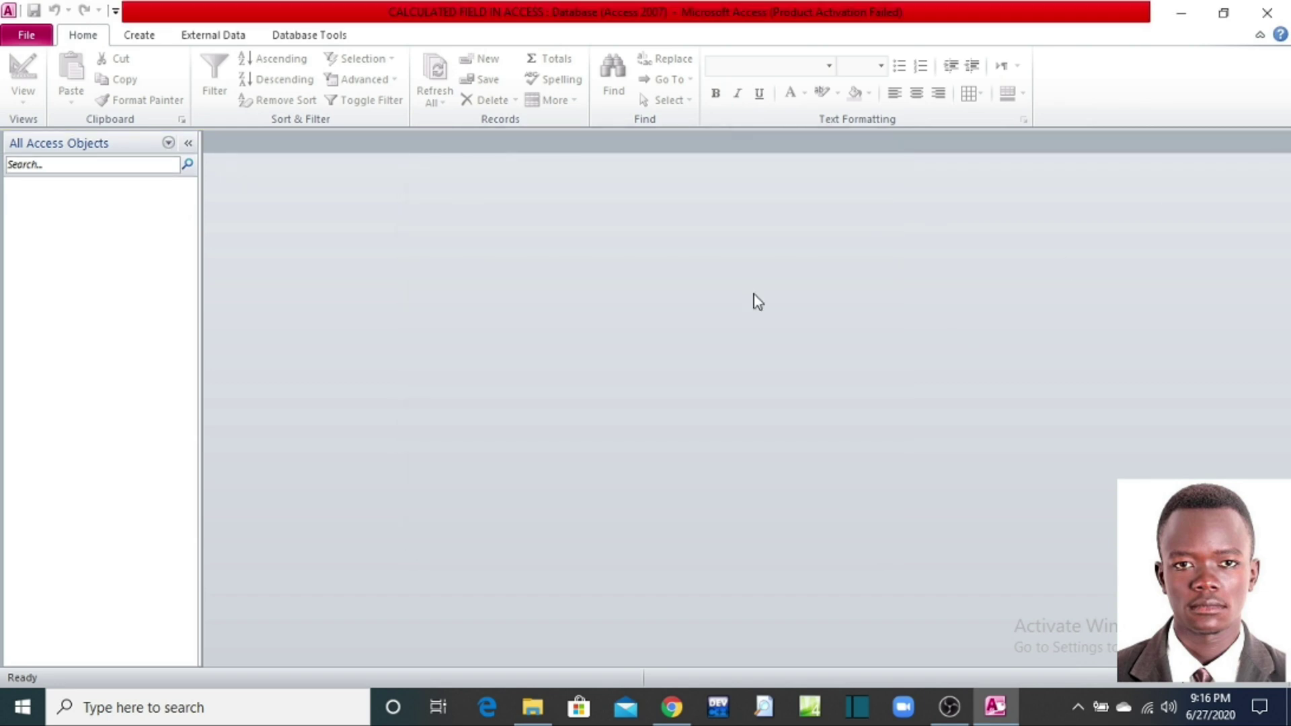
Create a new table in Design view with the fields ITEM ID, ITEM NAME, QTY, RATE and AMOUNT
{"action": "left_click", "coordinate": [139, 37]}
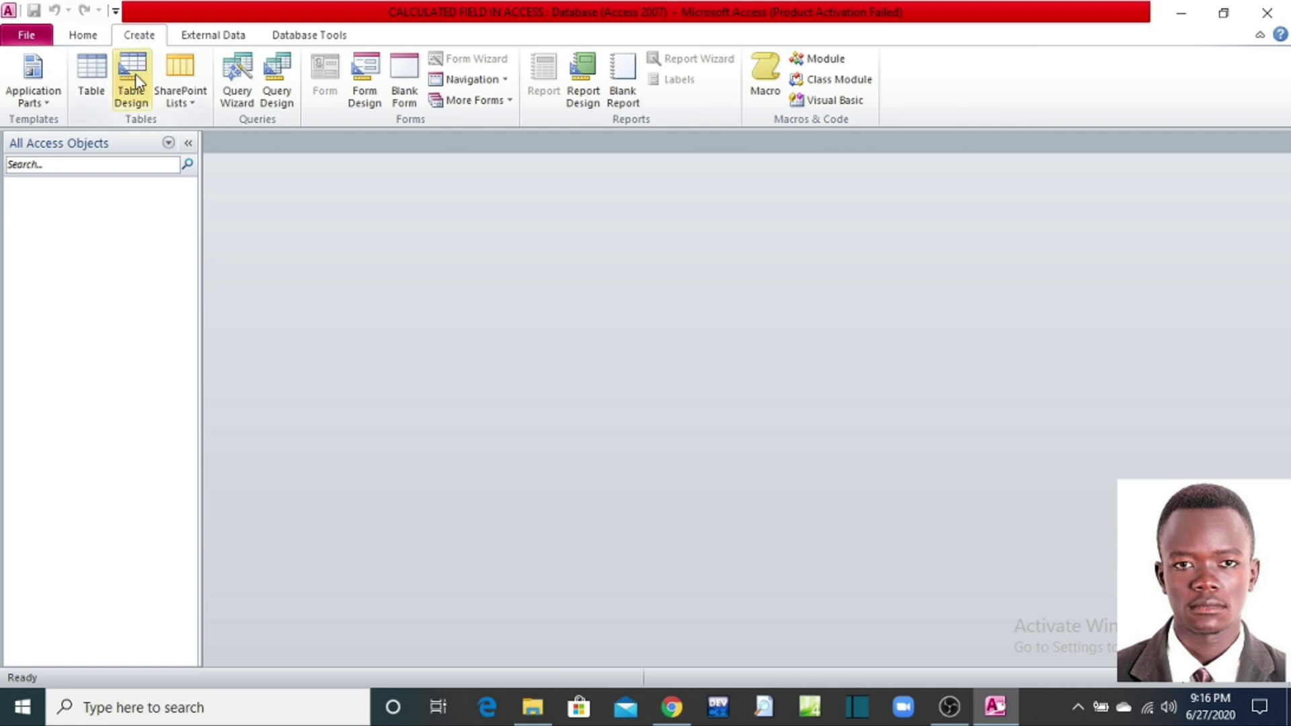
{"action": "left_click", "coordinate": [136, 93]}
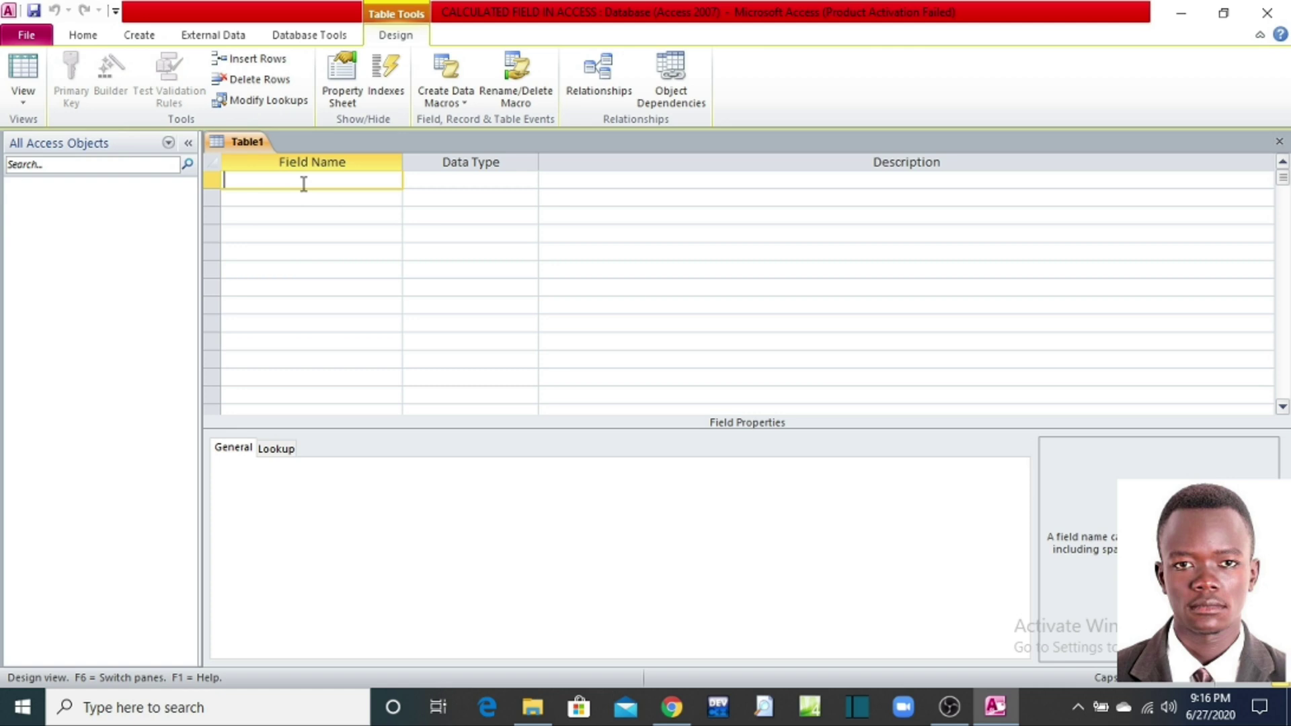
{"action": "type", "text": "ITEM ID"}
{"action": "left_click", "coordinate": [304, 195]}
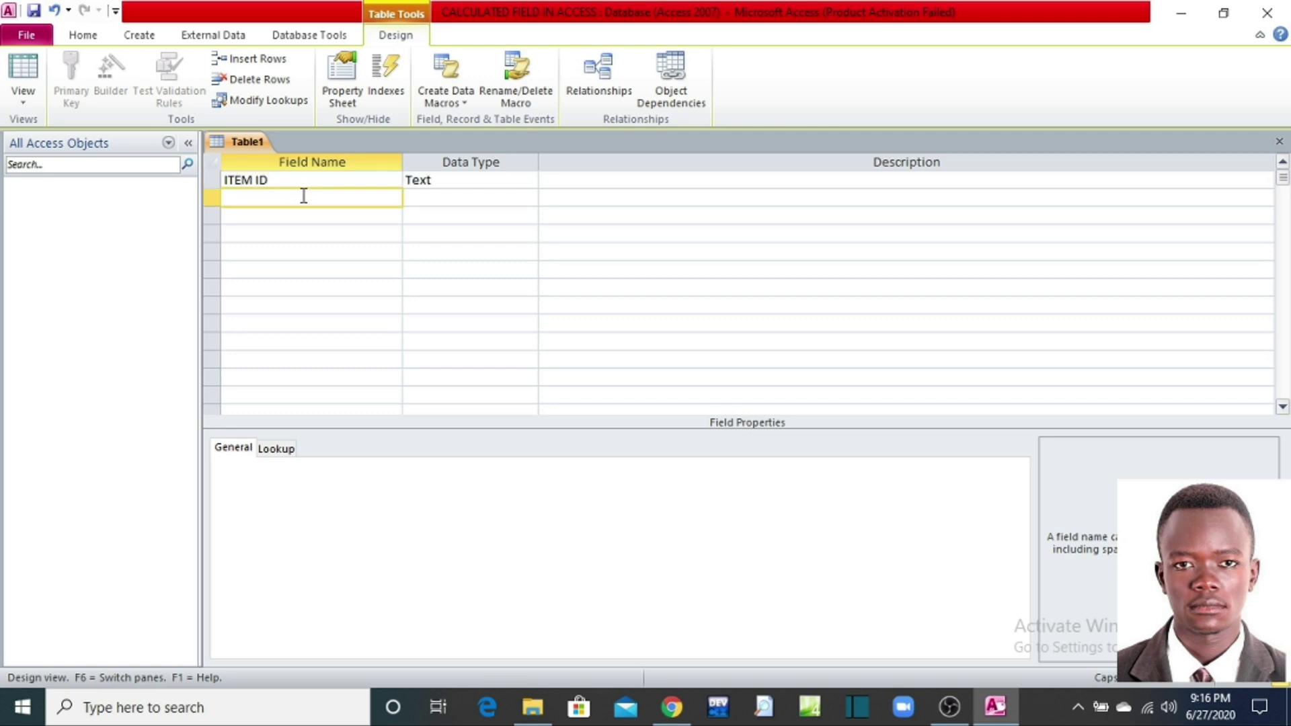
{"action": "type", "text": "ITEM NAME"}
{"action": "left_click", "coordinate": [307, 215]}
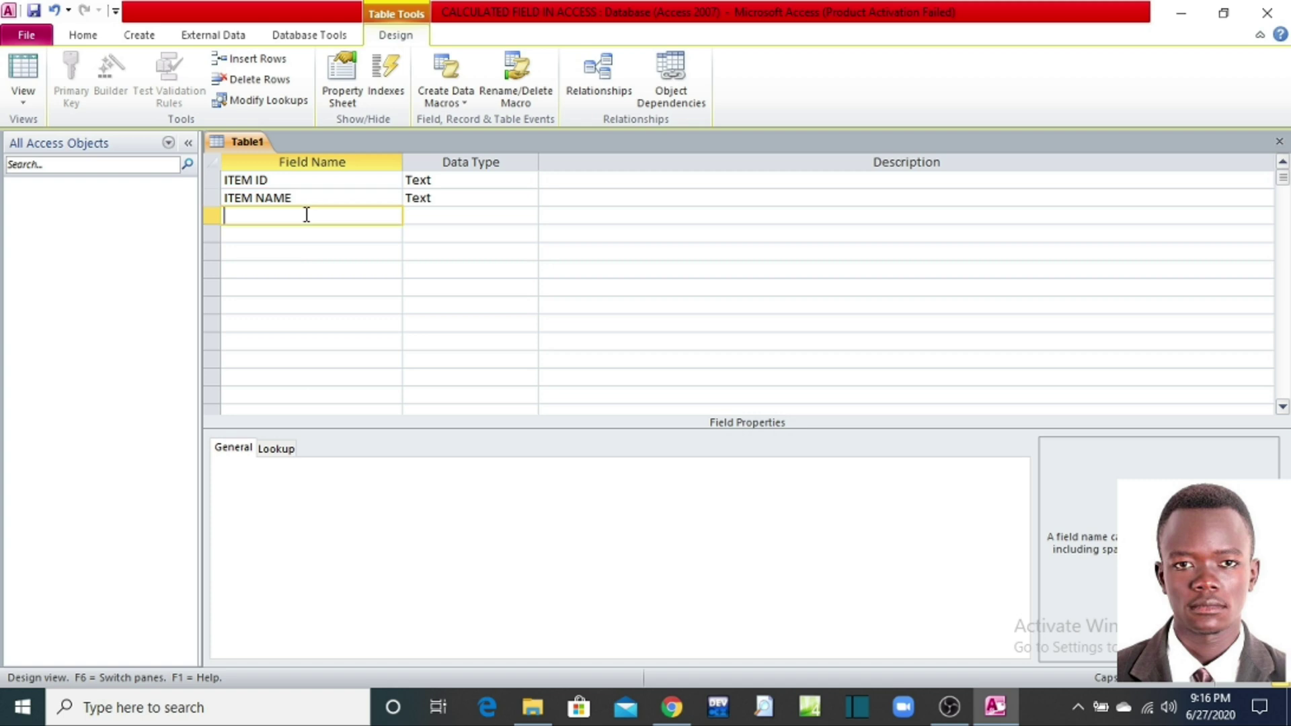
{"action": "type", "text": "QTY"}
{"action": "left_click", "coordinate": [314, 234]}
{"action": "type", "text": "RATE"}
{"action": "left_click", "coordinate": [316, 254]}
{"action": "type", "text": "AMOUNT"}
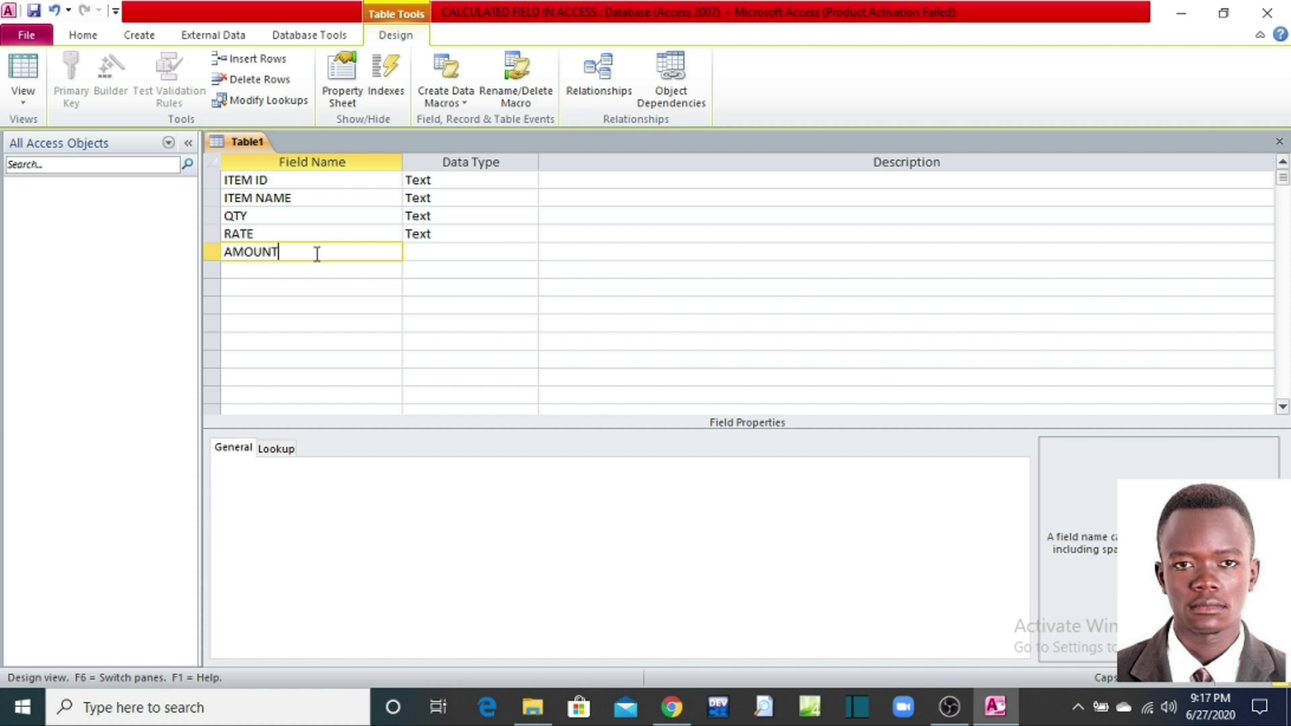
{"action": "left_click", "coordinate": [377, 232]}
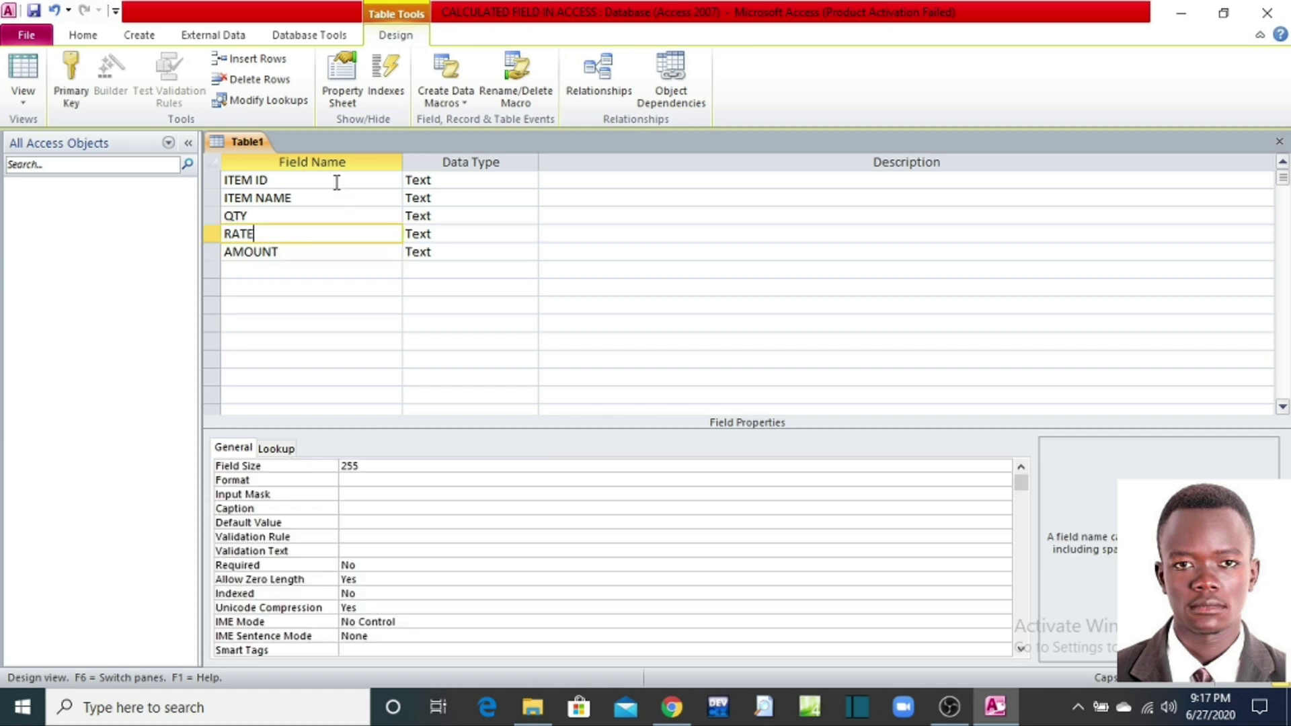
Set the data type of the ITEM ID field to AutoNumber
{"action": "left_click", "coordinate": [455, 179]}
{"action": "left_click", "coordinate": [529, 180]}
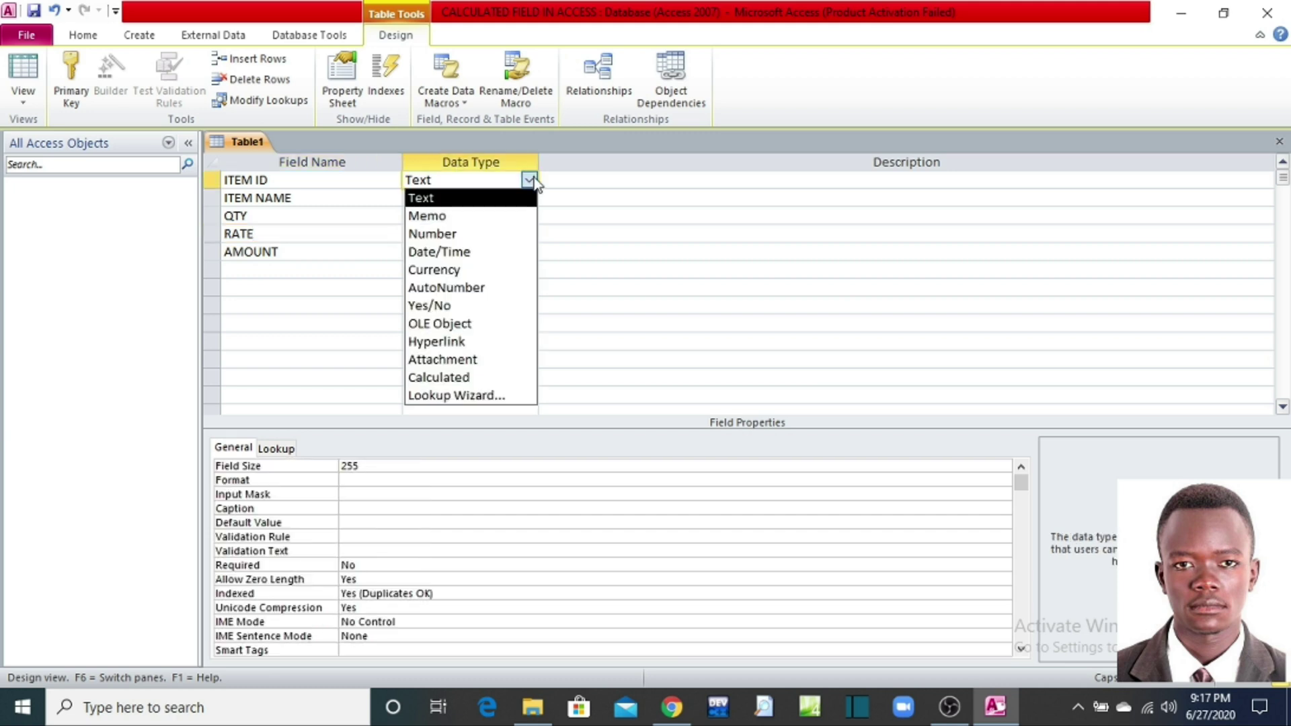
{"action": "left_click", "coordinate": [486, 297]}
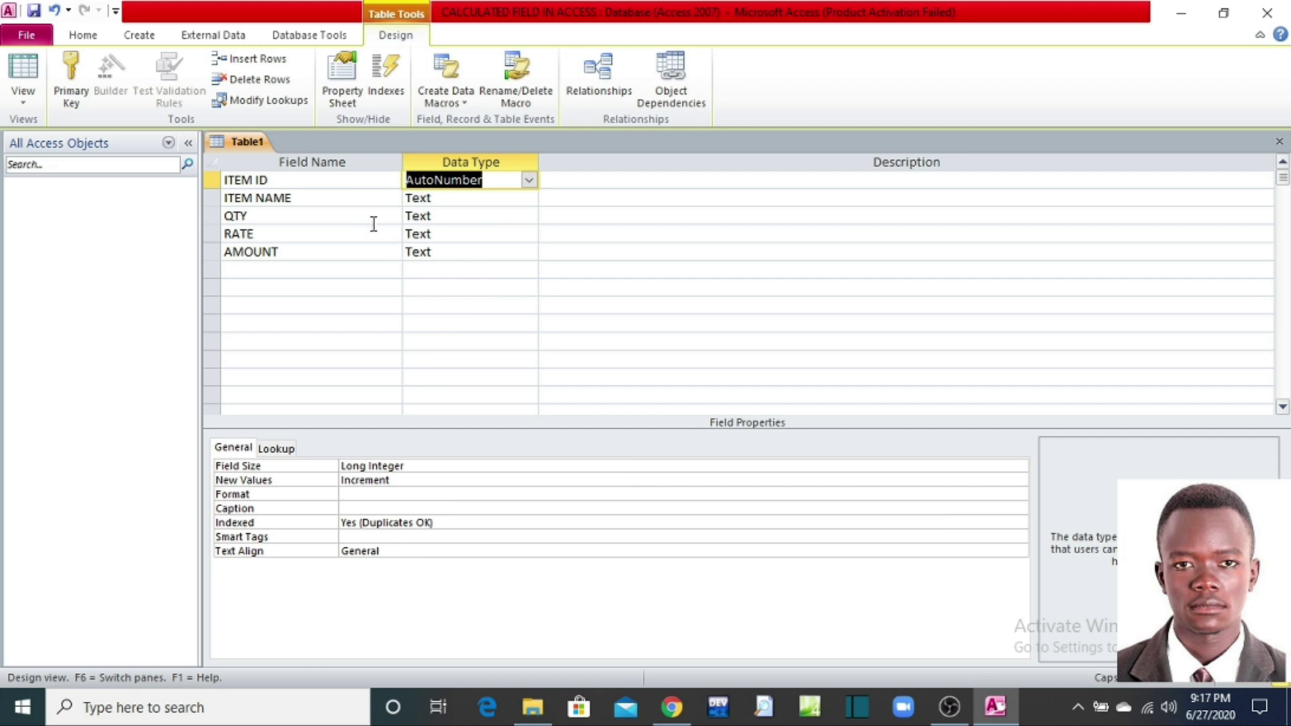
Set the data type of the QTY field to Number and of the RATE field to Currency
{"action": "left_click", "coordinate": [443, 214]}
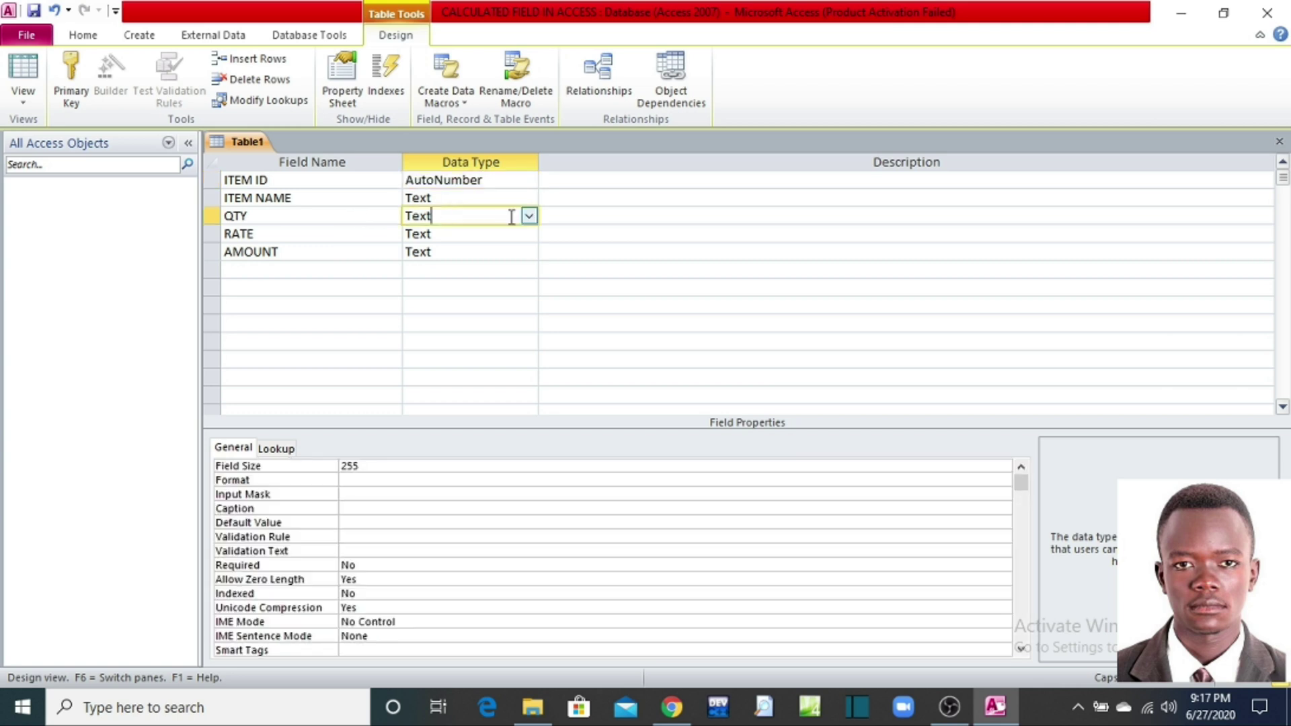
{"action": "left_click", "coordinate": [529, 216]}
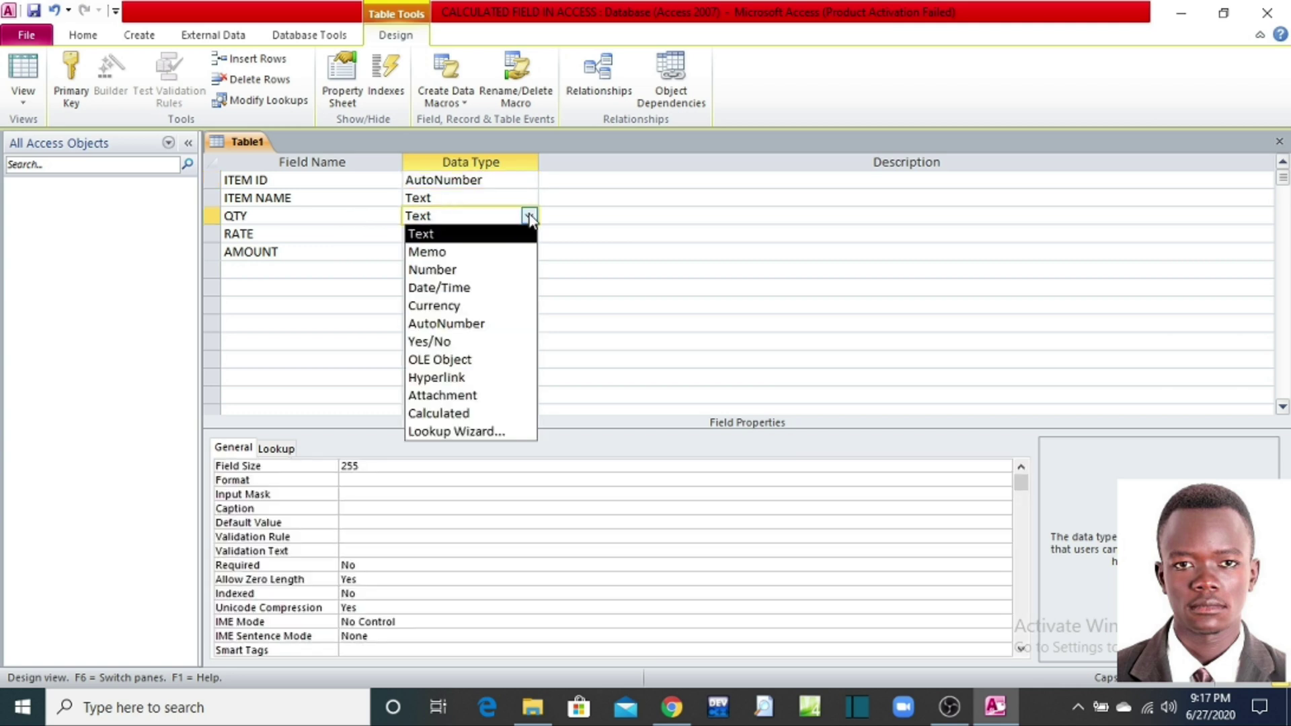
{"action": "left_click", "coordinate": [456, 274]}
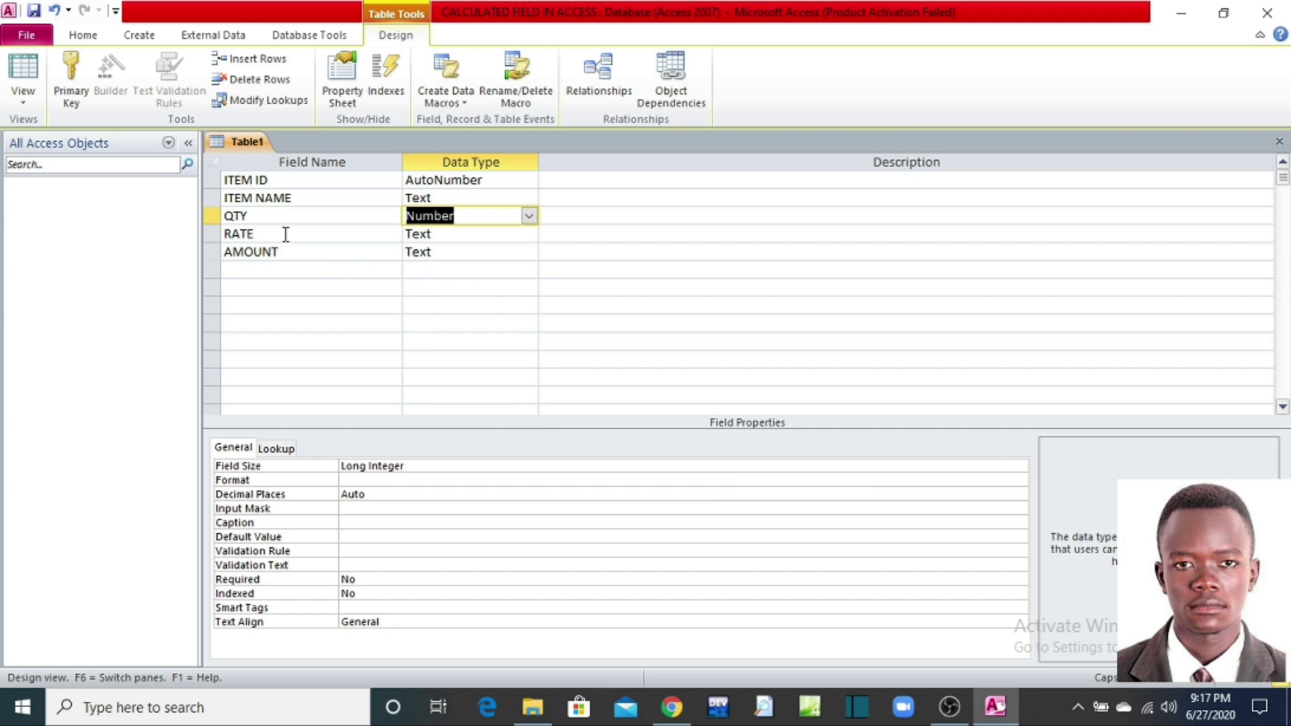
{"action": "left_click", "coordinate": [472, 232]}
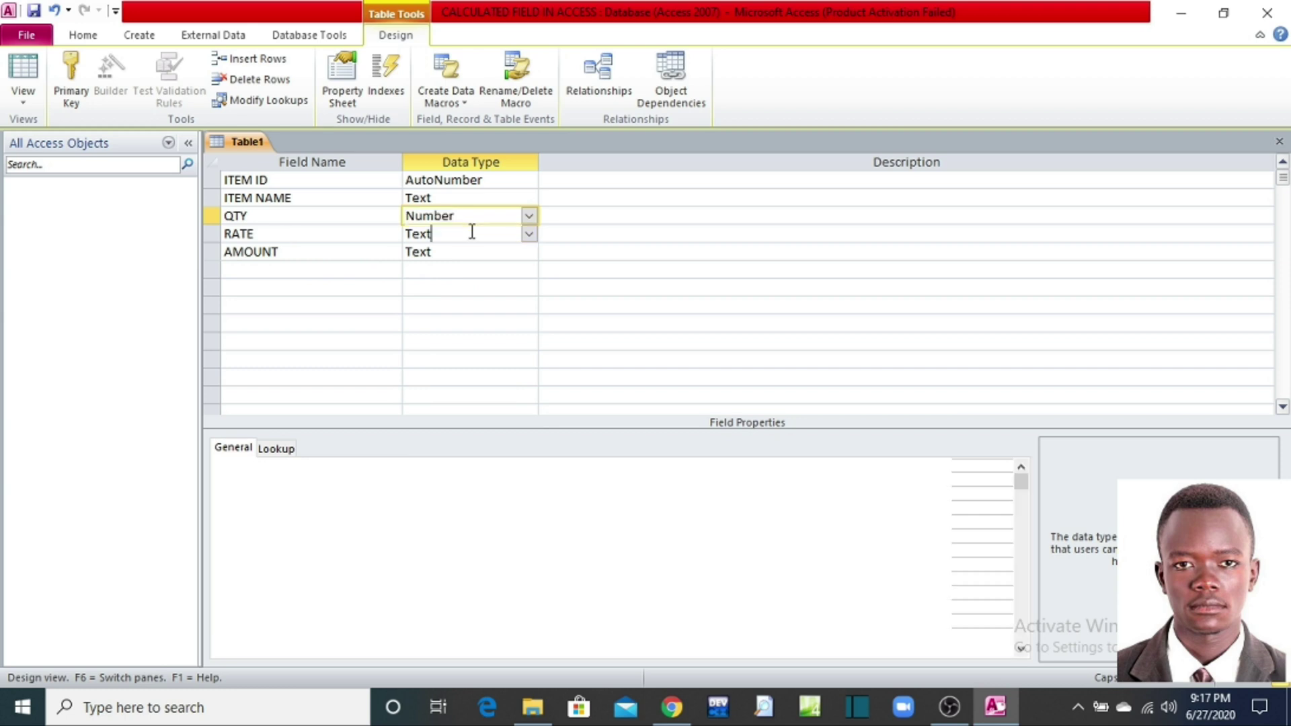
{"action": "left_click", "coordinate": [528, 234]}
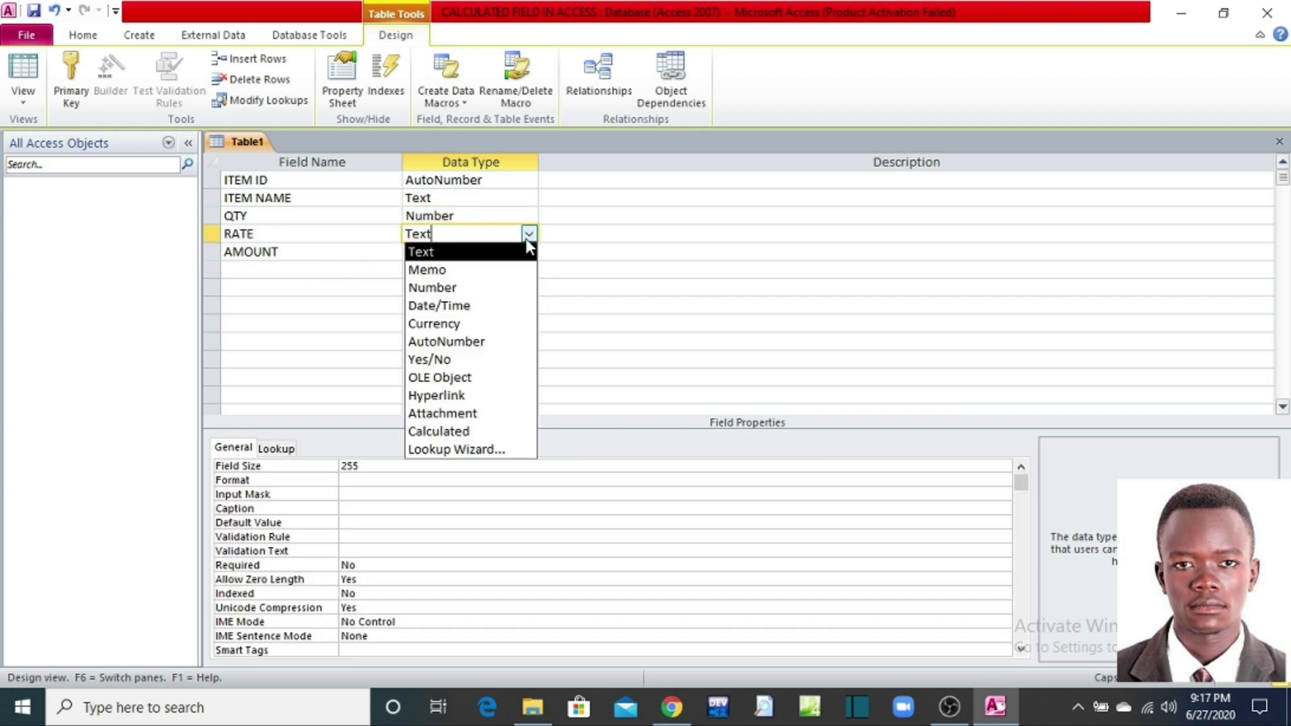
{"action": "left_click", "coordinate": [476, 325]}
{"action": "left_click", "coordinate": [364, 252]}
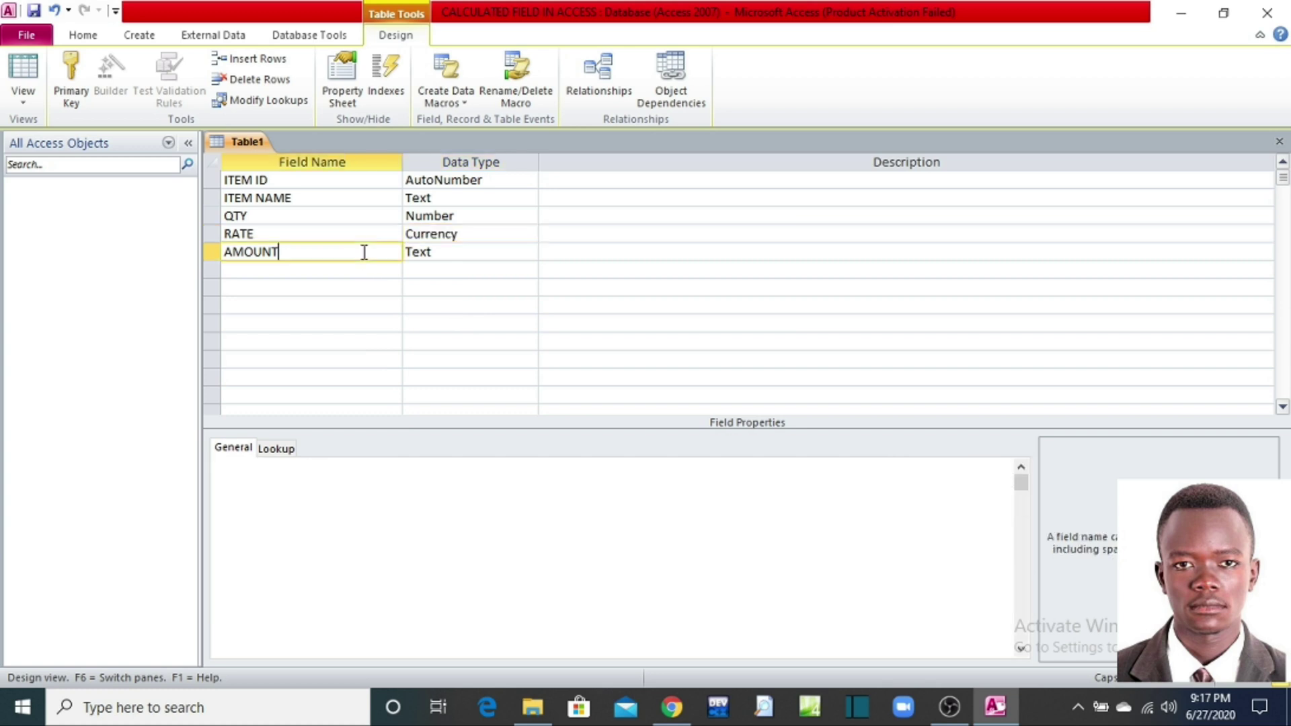
{"action": "left_click", "coordinate": [461, 251]}
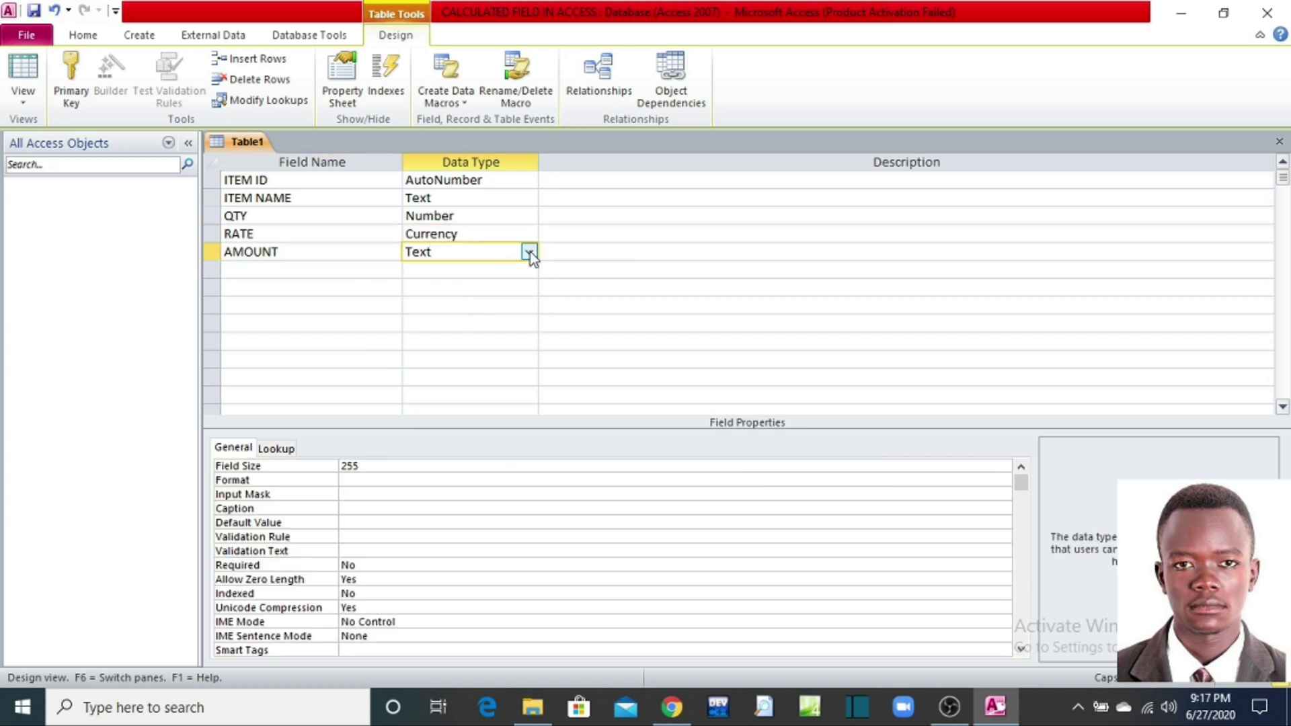
{"action": "left_click", "coordinate": [530, 252]}
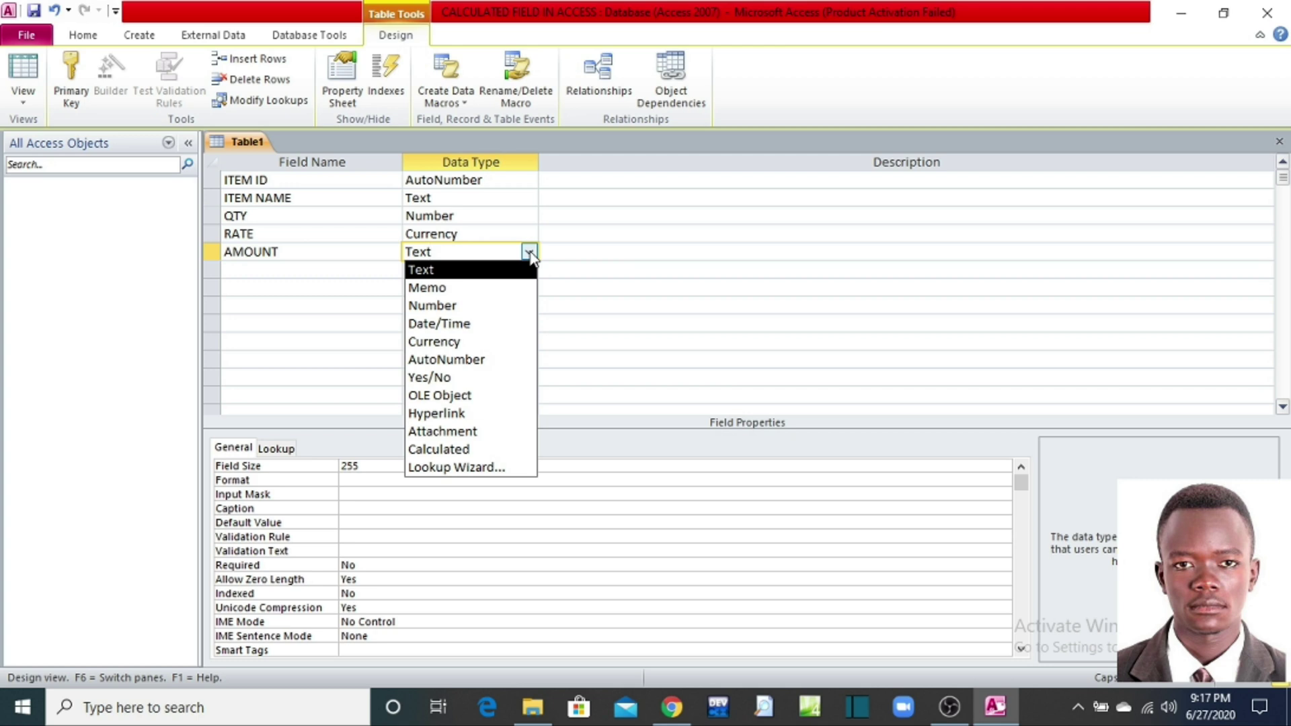
{"action": "left_click", "coordinate": [365, 258]}
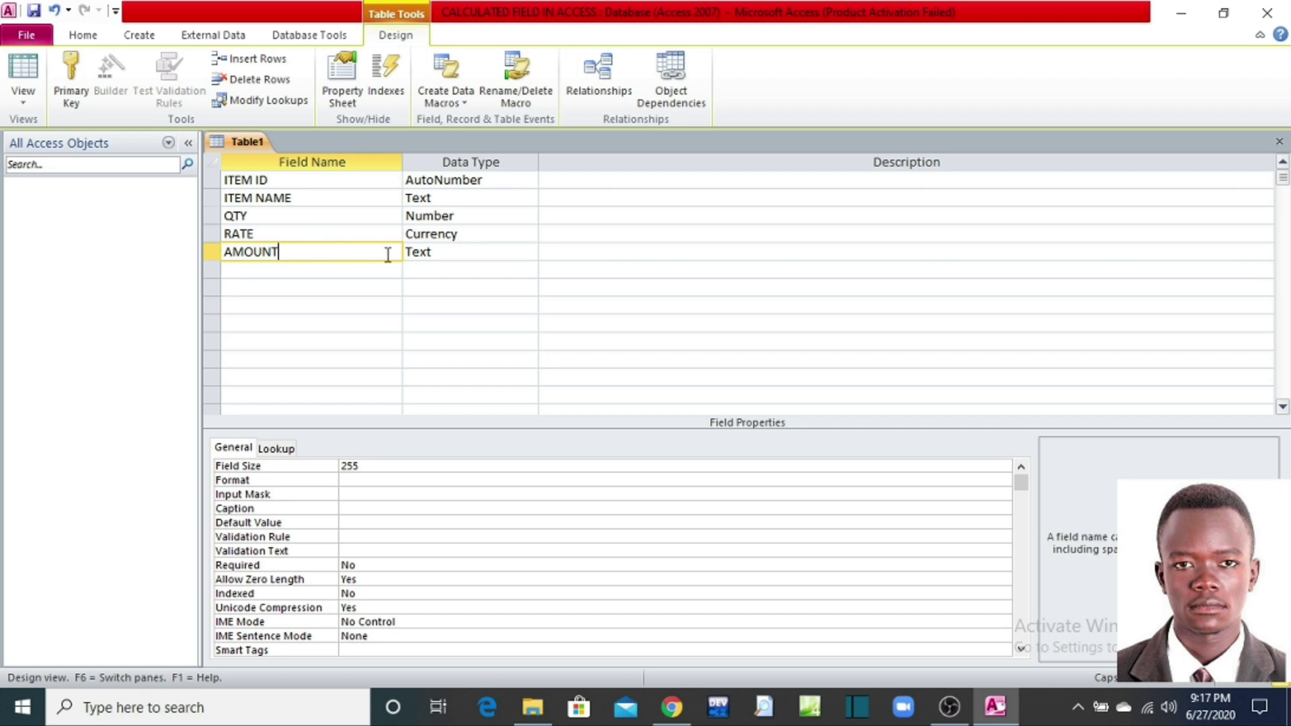
{"action": "left_click", "coordinate": [464, 254]}
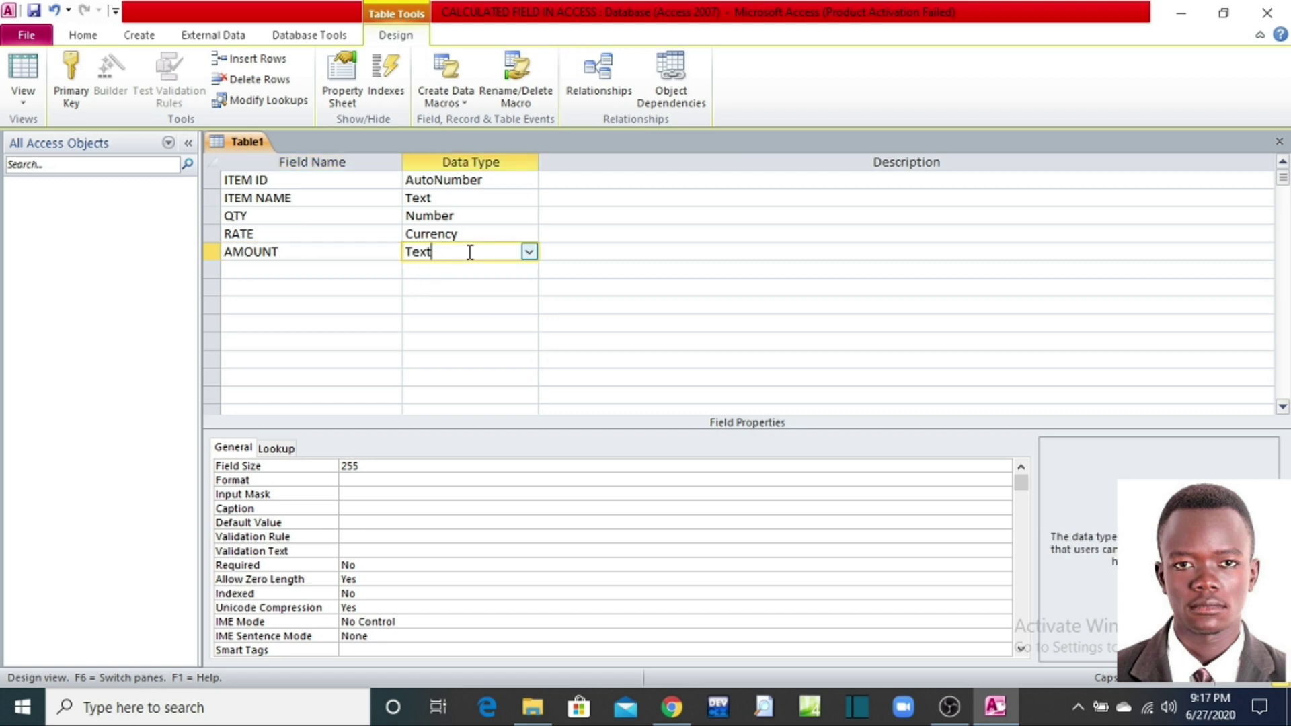
{"action": "left_click", "coordinate": [529, 253]}
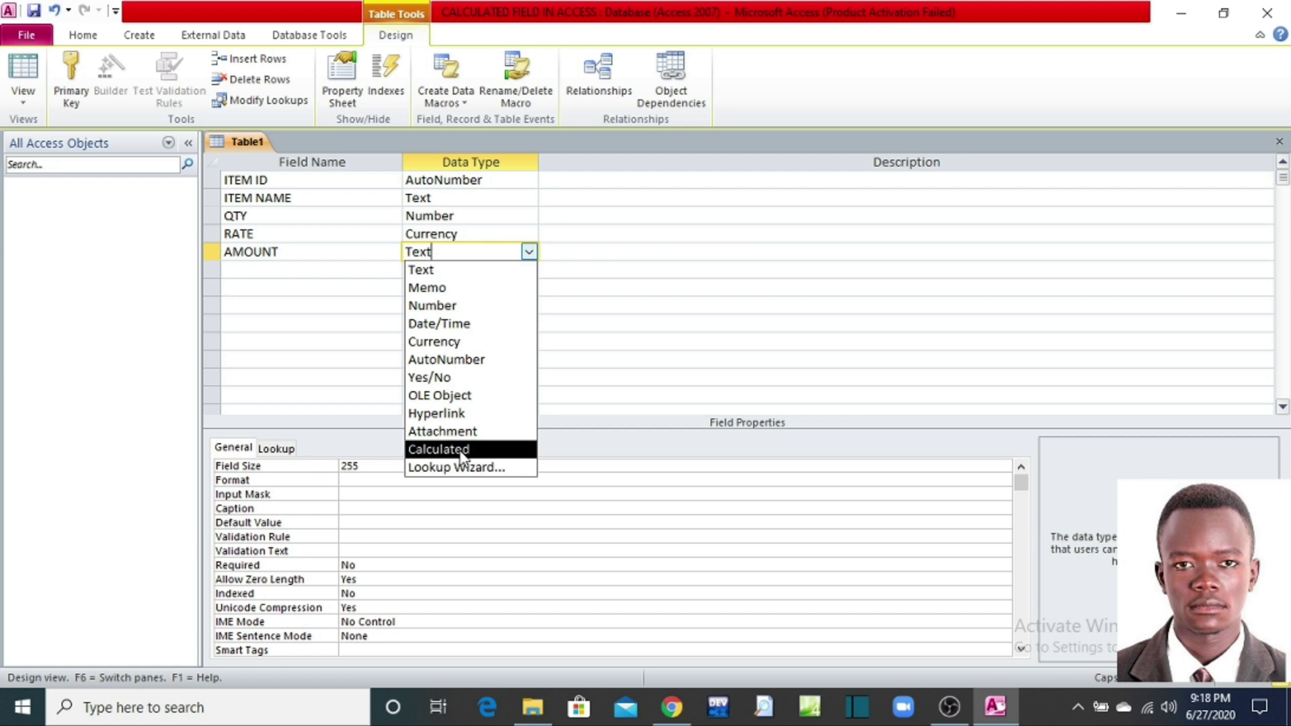
{"action": "left_click", "coordinate": [291, 237]}
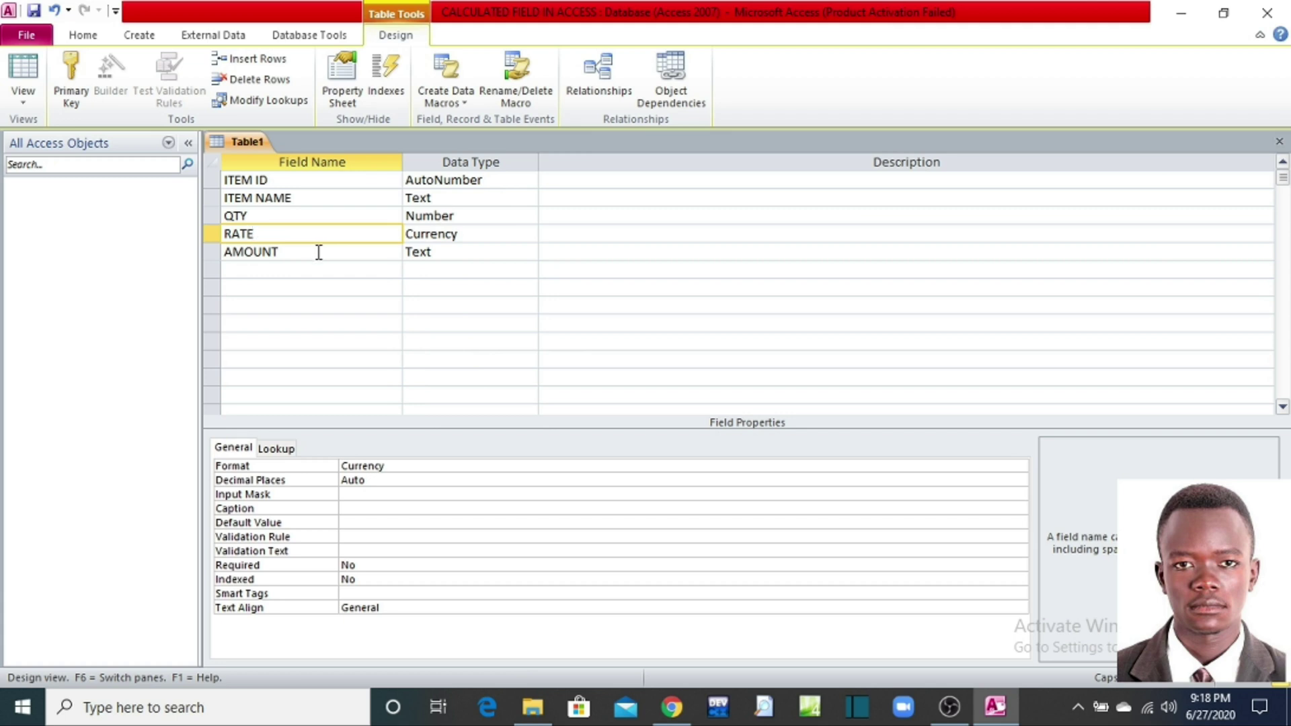
{"action": "left_click", "coordinate": [319, 253]}
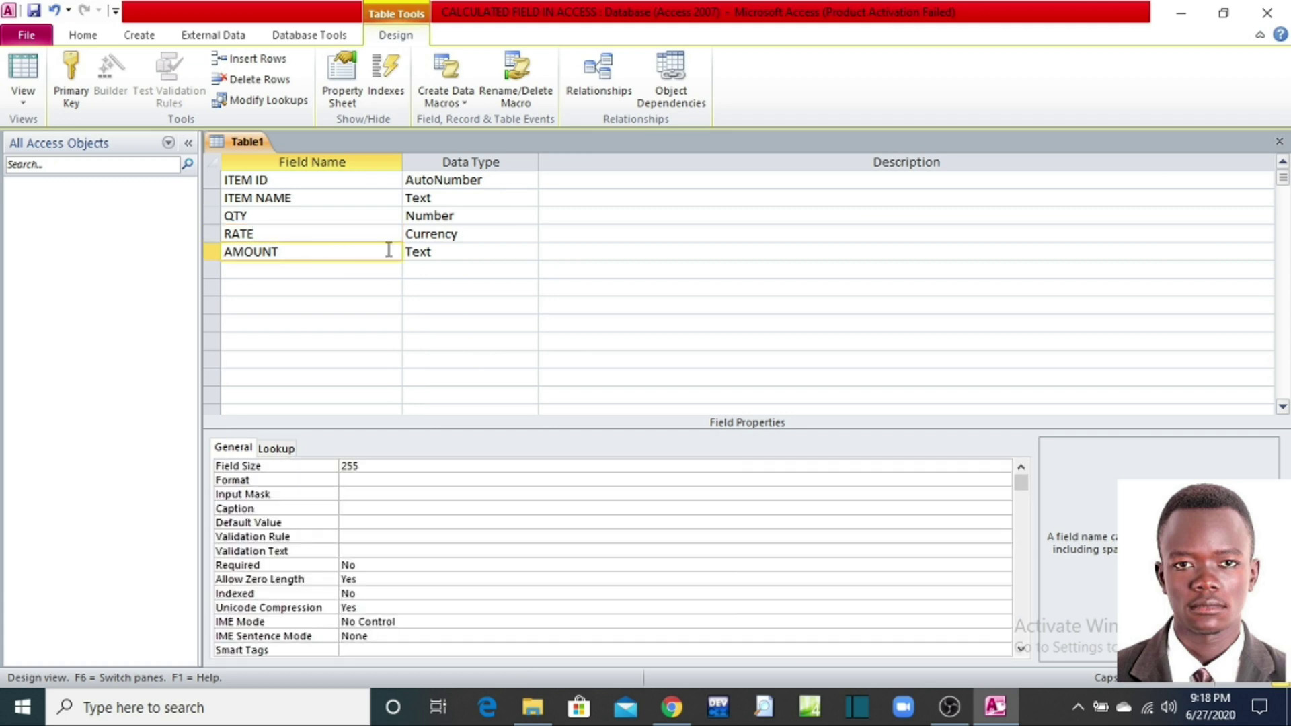
Set the data type of the AMOUNT field to Calculated, opening the Expression Builder for its formula
{"action": "left_click", "coordinate": [457, 251]}
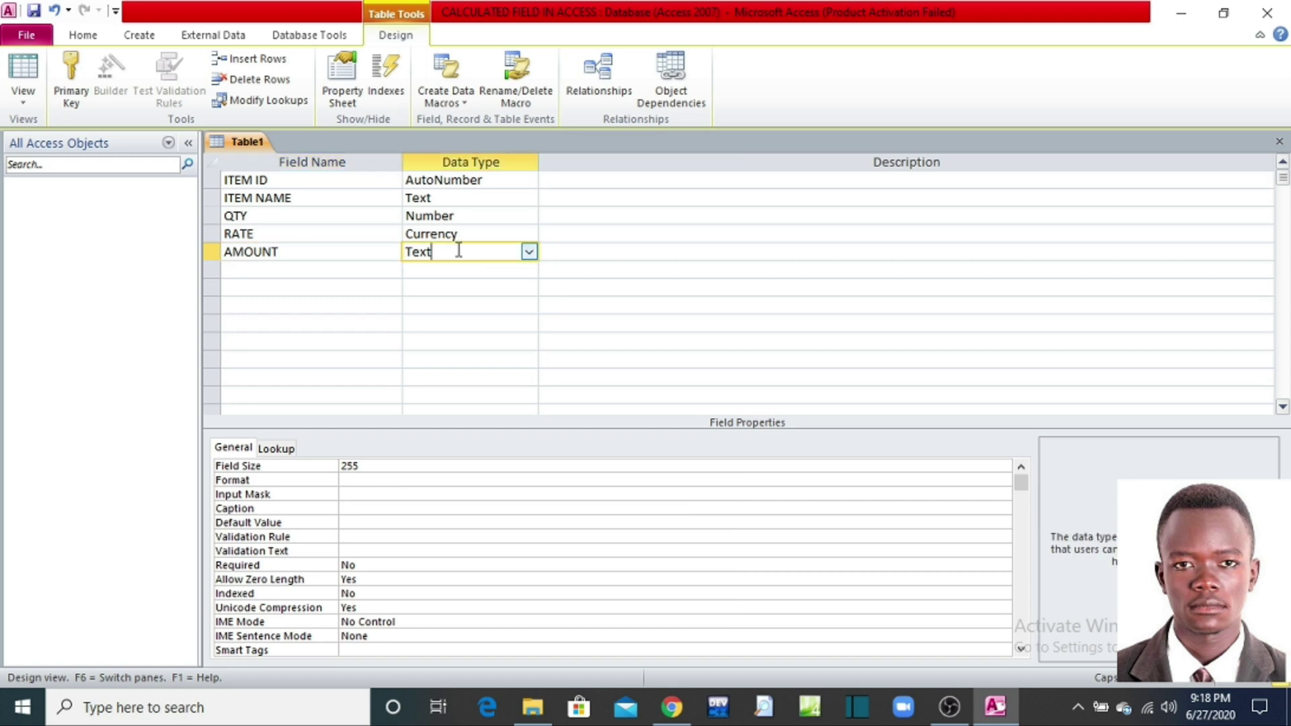
{"action": "left_click", "coordinate": [530, 253]}
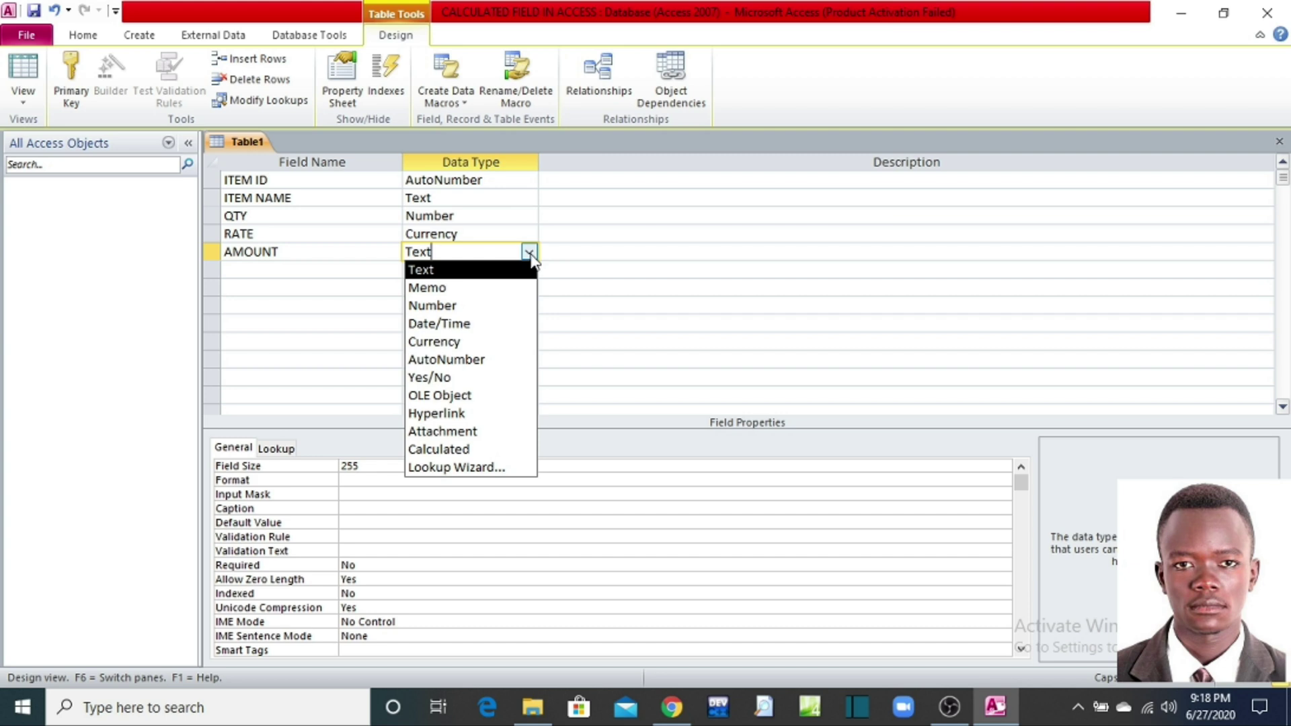
{"action": "left_click", "coordinate": [464, 451]}
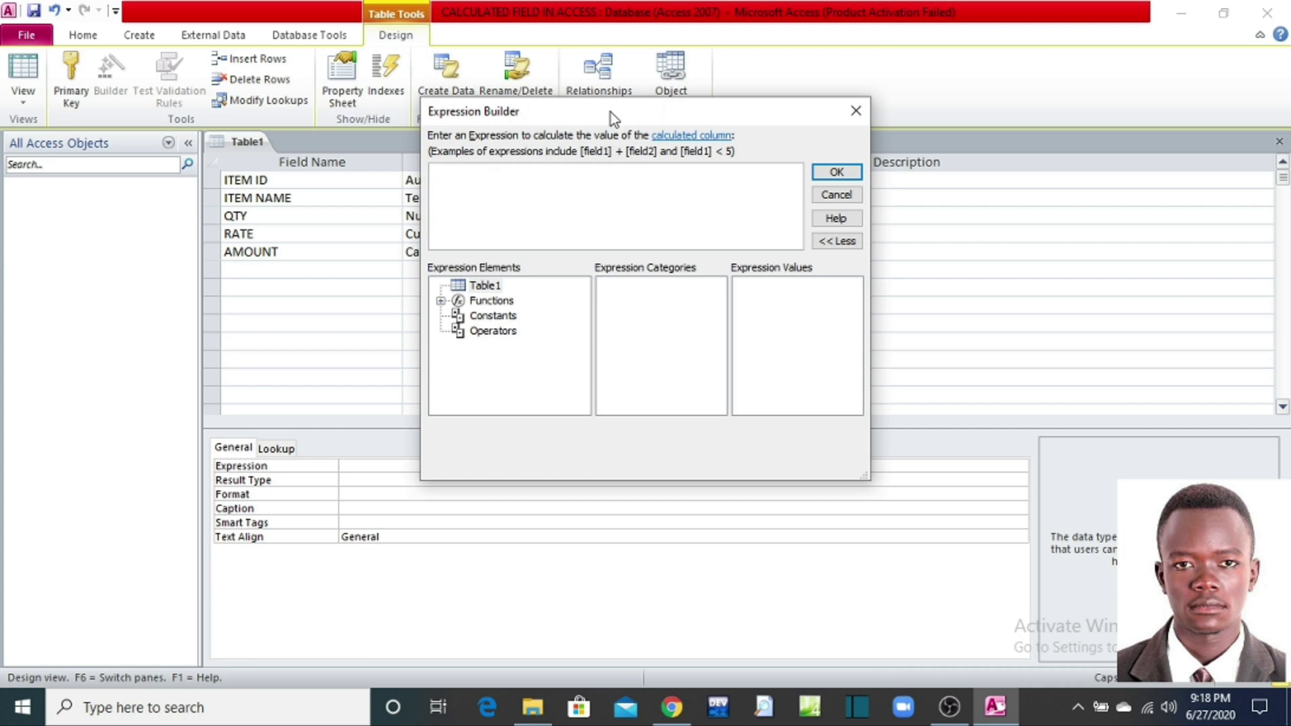
Enter [QTY]*[RATE] as the calculation expression of the AMOUNT field and confirm it
{"action": "left_click_drag", "start_coordinate": [611, 112], "coordinate": [622, 176]}
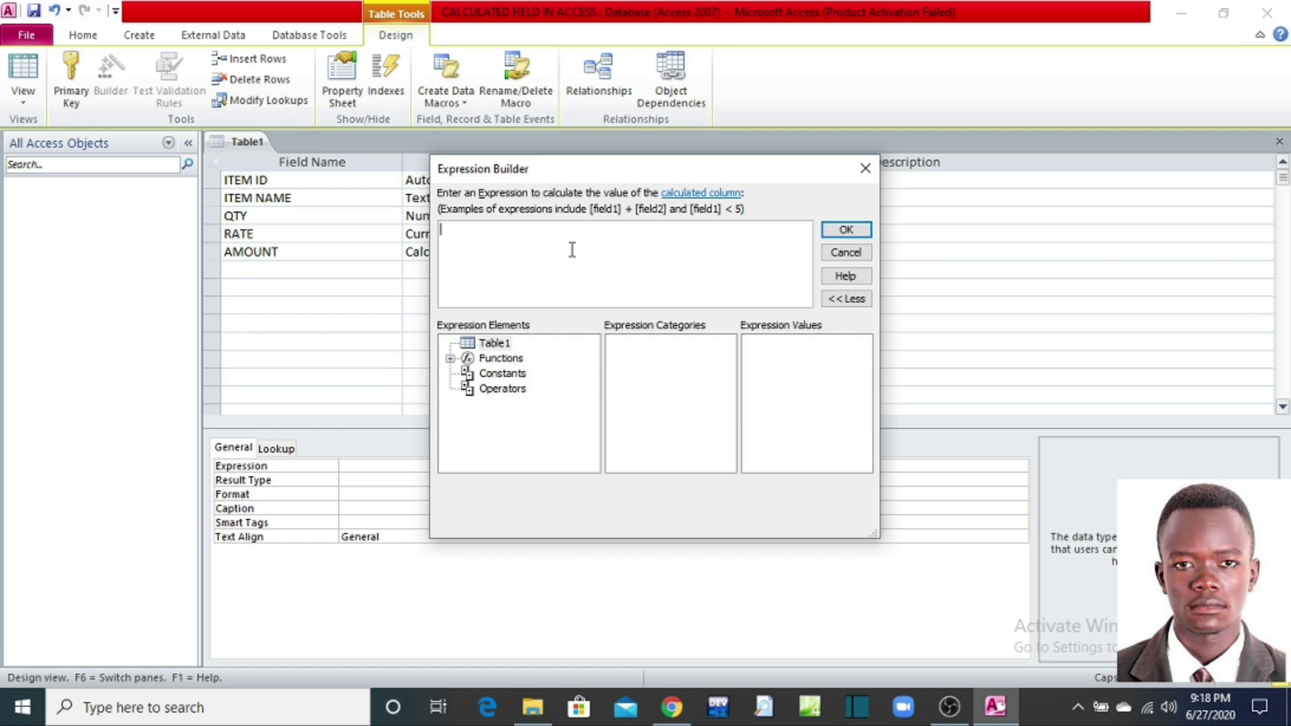
{"action": "type", "text": "["}
{"action": "type", "text": "QTY"}
{"action": "type", "text": "]"}
{"action": "type", "text": "*"}
{"action": "type", "text": "[]"}
{"action": "type", "text": "RATE"}
{"action": "type", "text": "]"}
{"action": "left_click", "coordinate": [836, 234]}
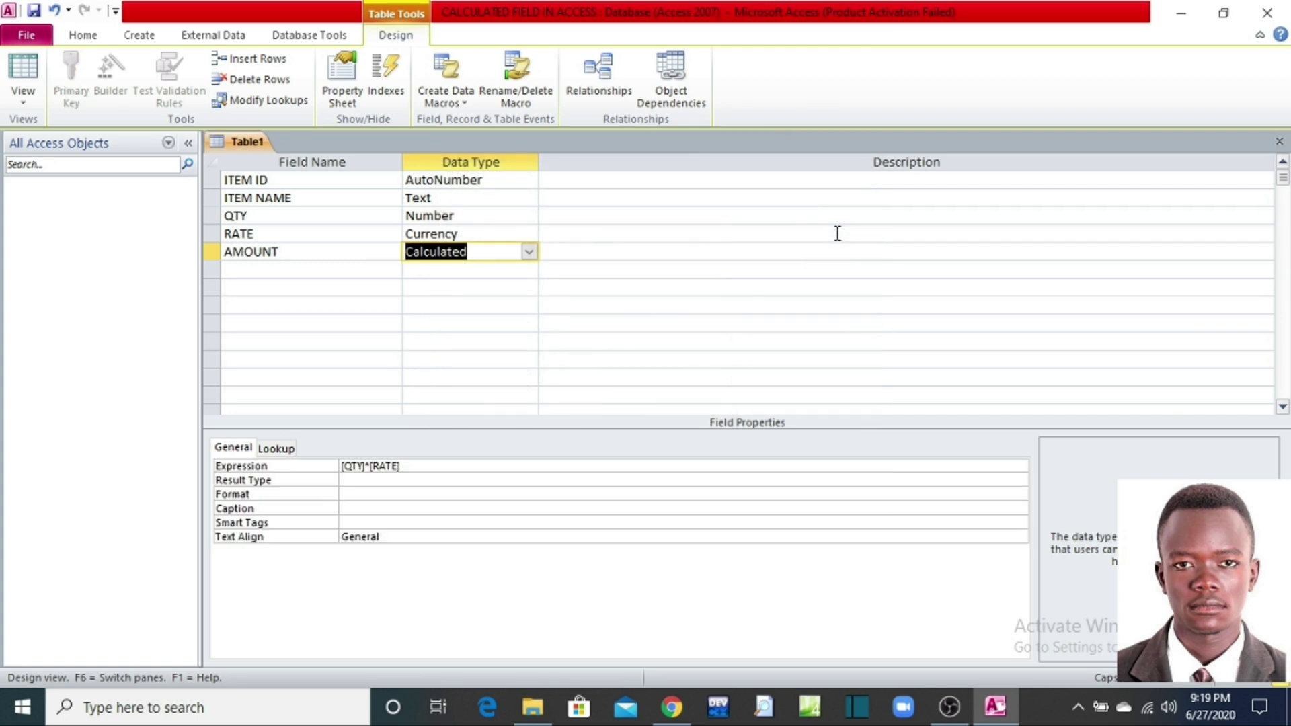
Save the table as PRICE LISTS without creating a primary key
{"action": "left_click", "coordinate": [34, 11]}
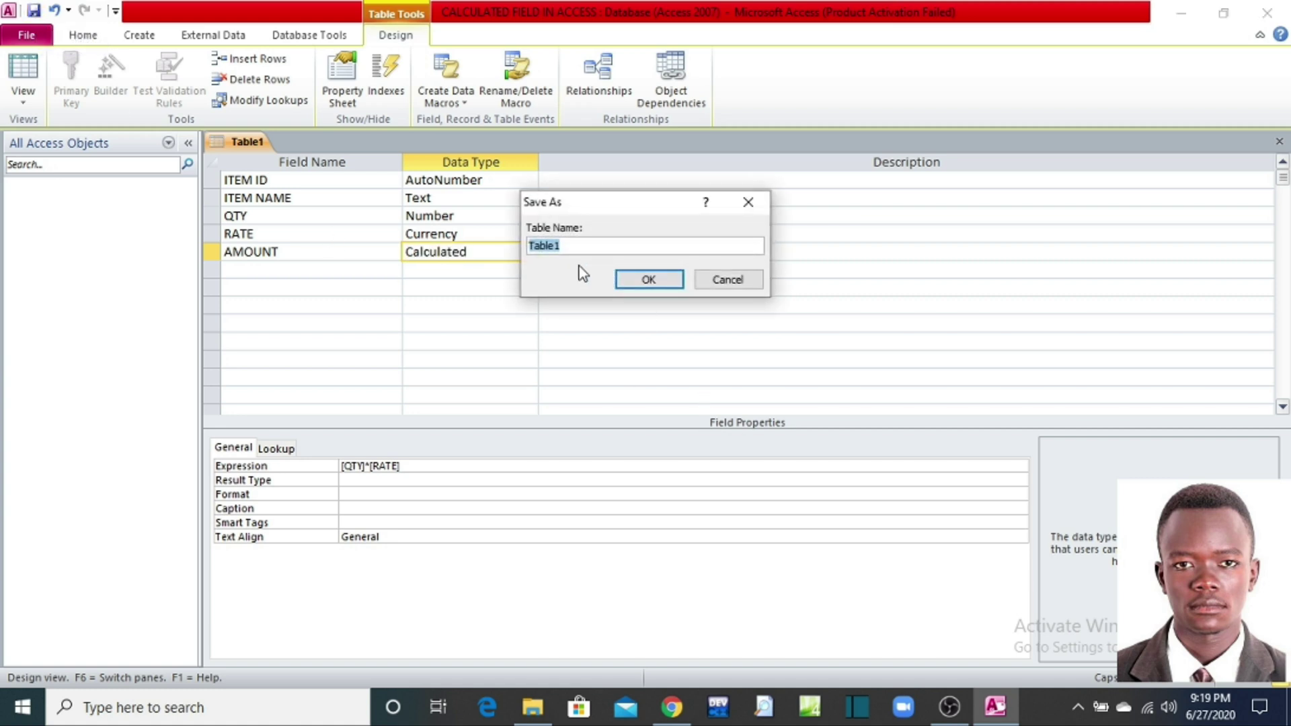
{"action": "type", "text": "PRICE LISTS"}
{"action": "left_click", "coordinate": [648, 283]}
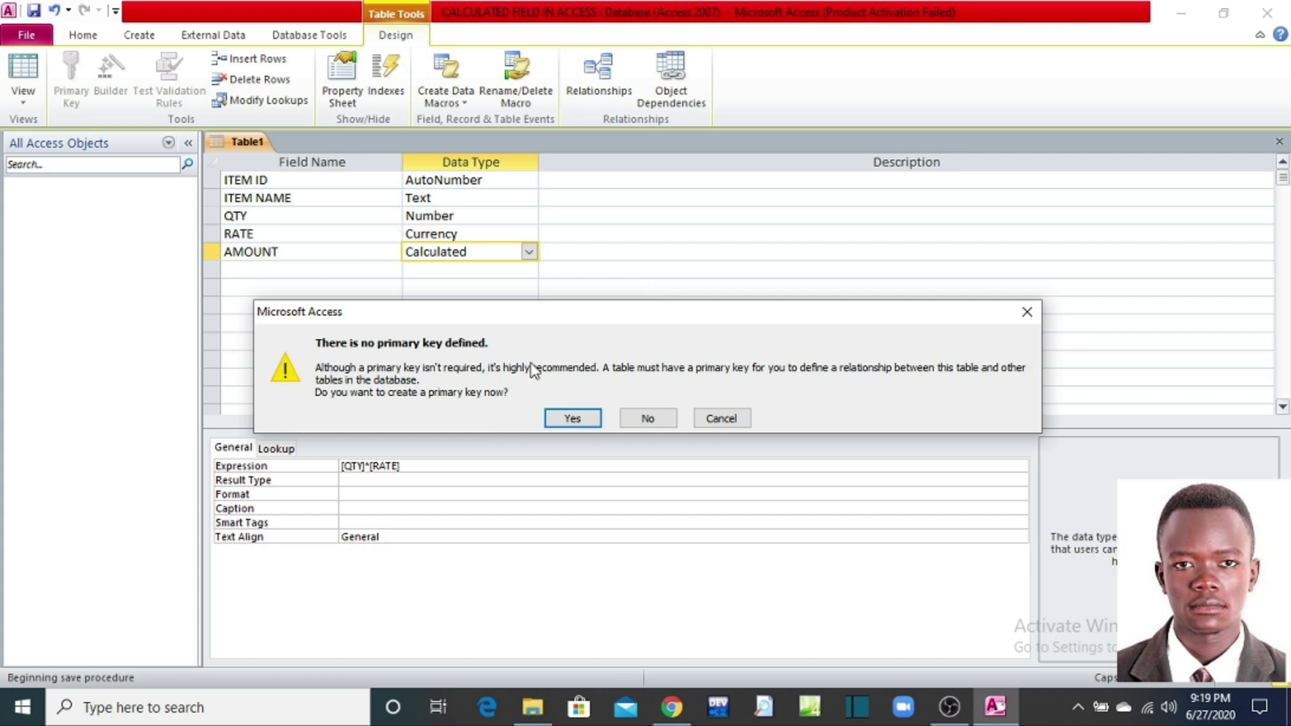
{"action": "left_click", "coordinate": [643, 420]}
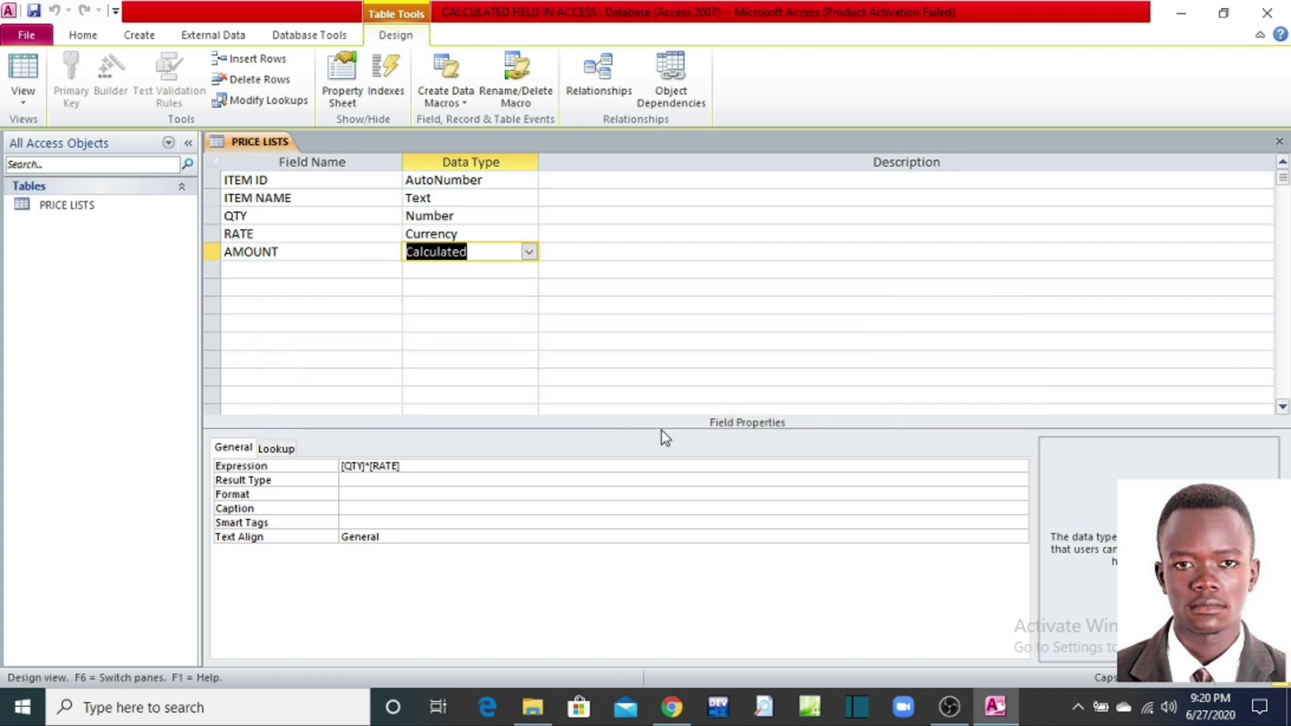
Open the PRICE LISTS datasheet and add a first record: item name Meat, QTY 15, RATE 14000
{"action": "double_click", "coordinate": [68, 203]}
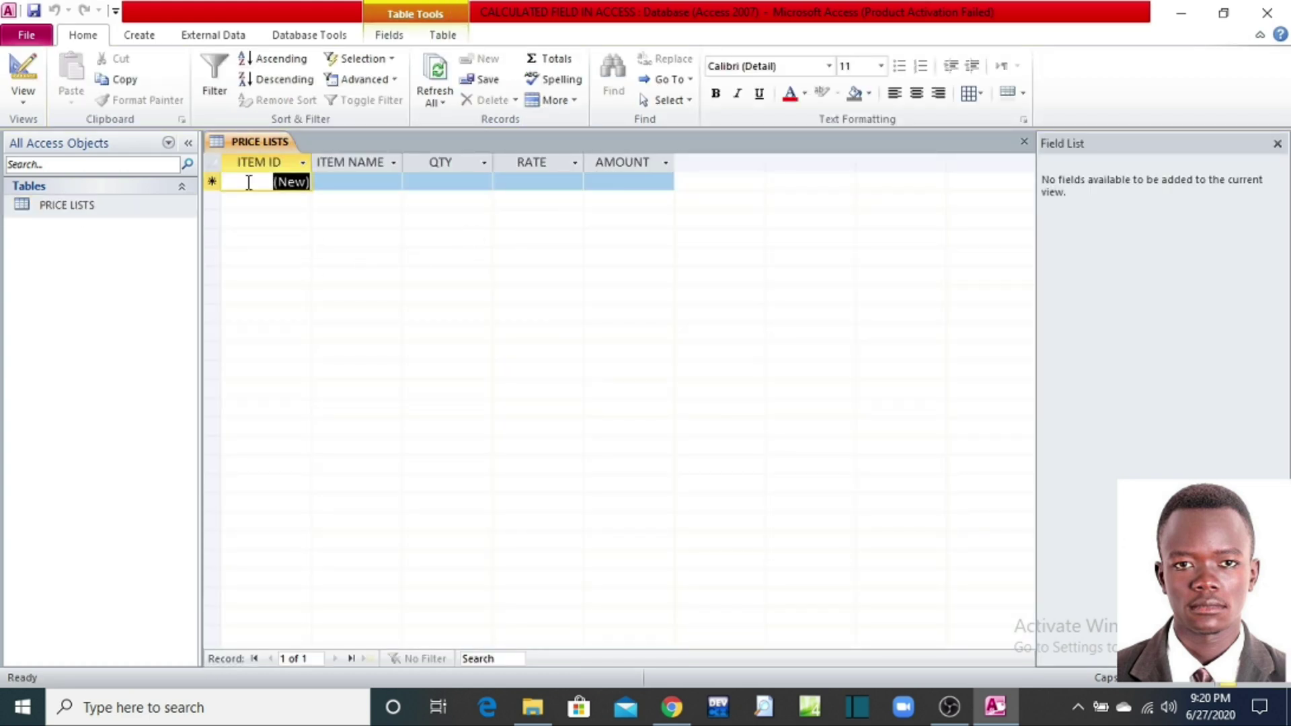
{"action": "left_click", "coordinate": [343, 181]}
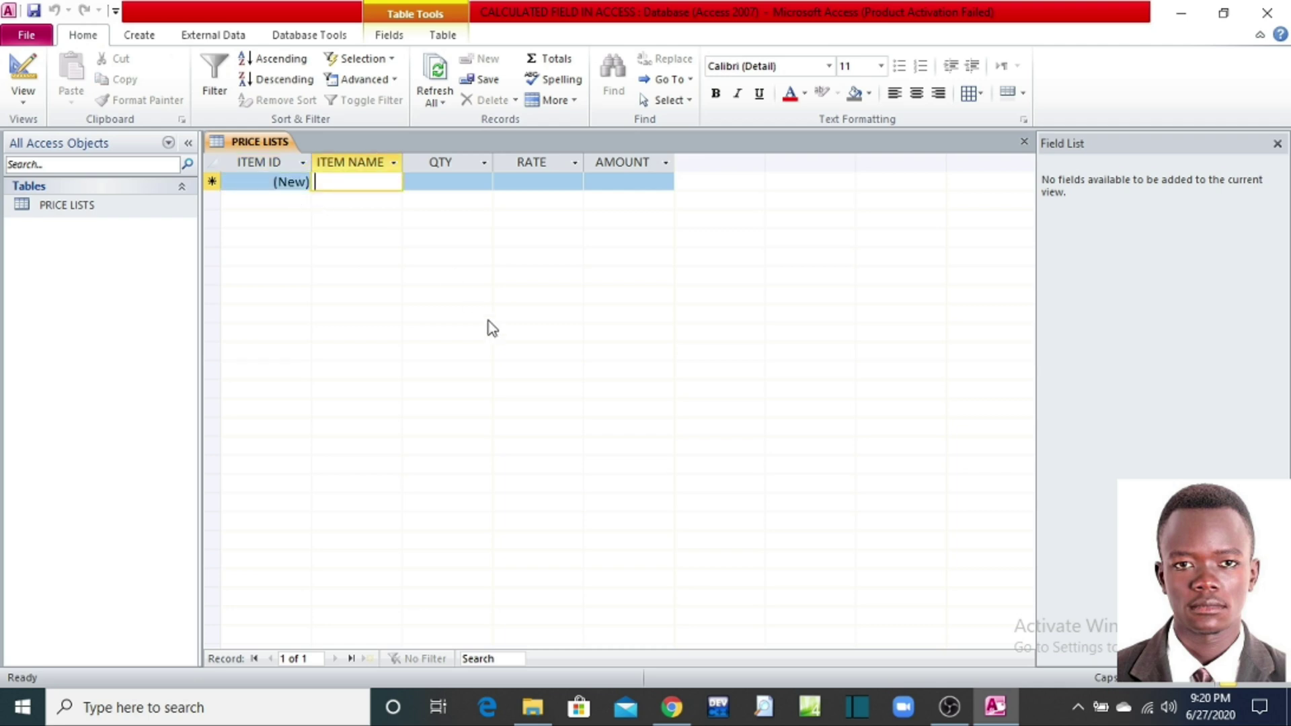
{"action": "type", "text": "Me"}
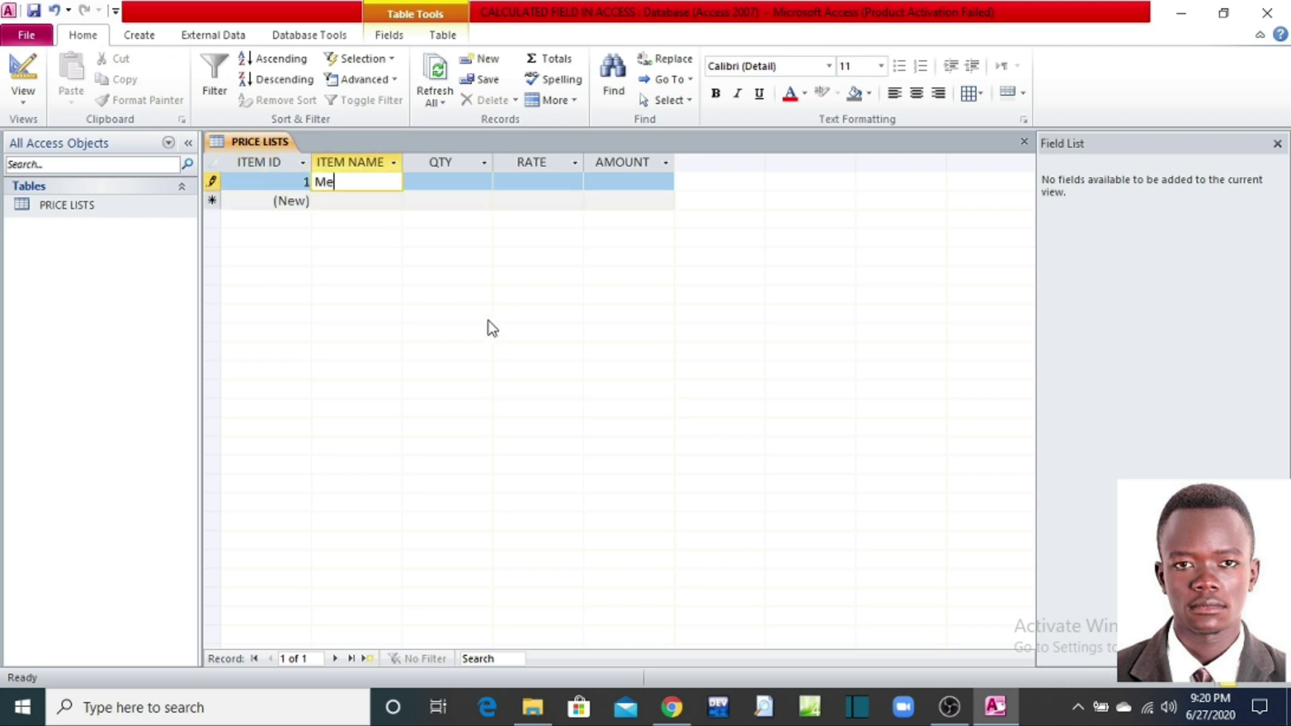
{"action": "type", "text": "at"}
{"action": "left_click", "coordinate": [445, 180]}
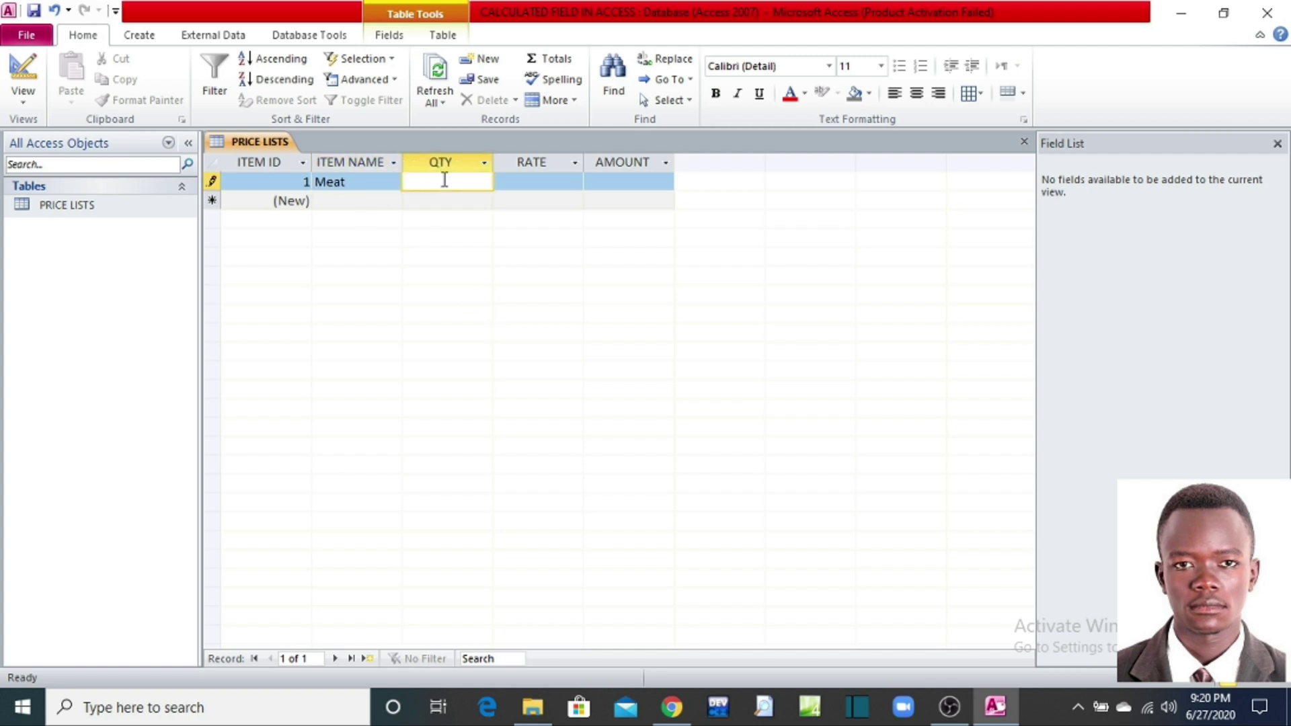
{"action": "type", "text": "15"}
{"action": "left_click", "coordinate": [527, 181]}
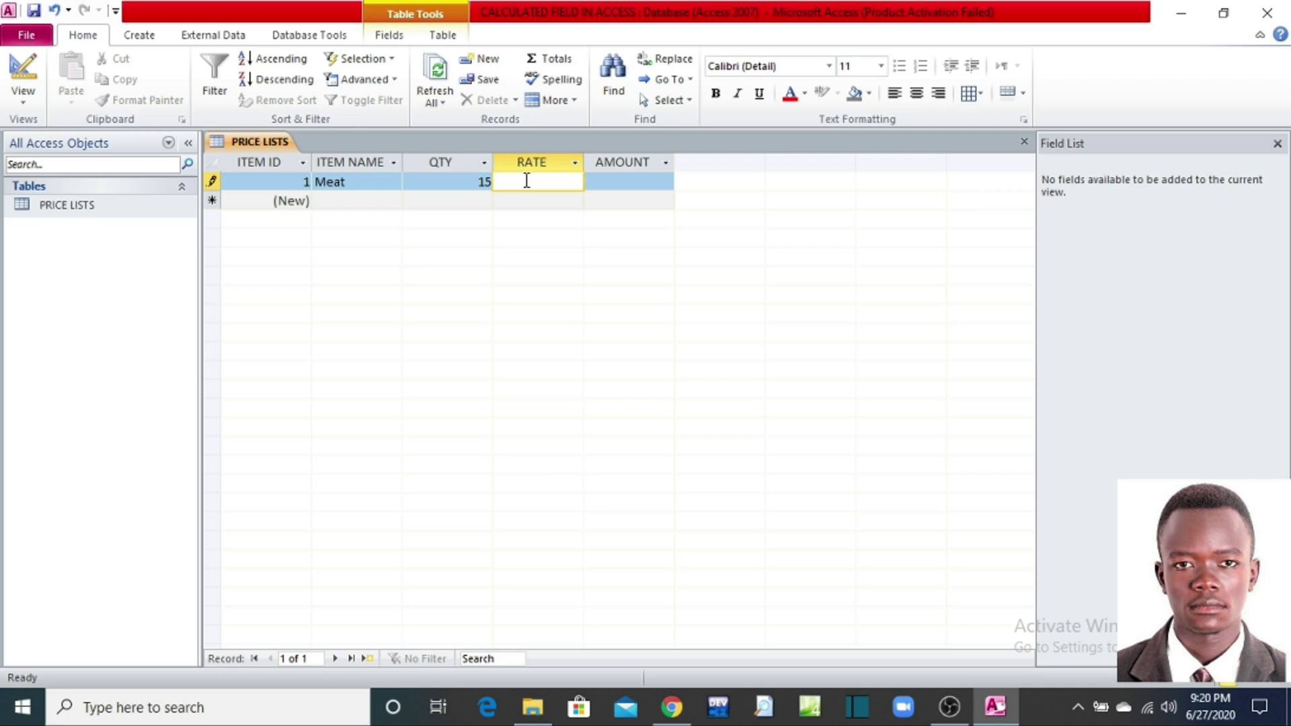
{"action": "type", "text": "14000"}
{"action": "left_click", "coordinate": [478, 183]}
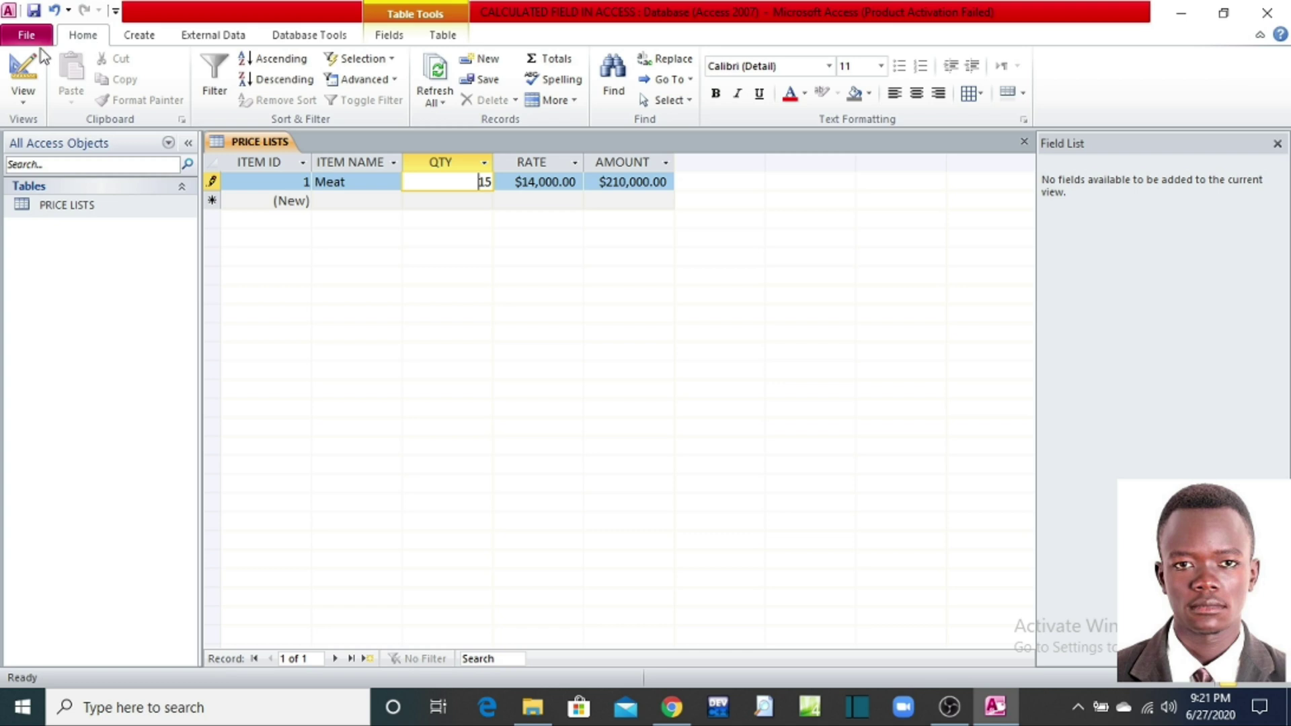
In Design view, set the RATE field's format to #,###, save the table and reopen its datasheet
{"action": "left_click", "coordinate": [22, 67]}
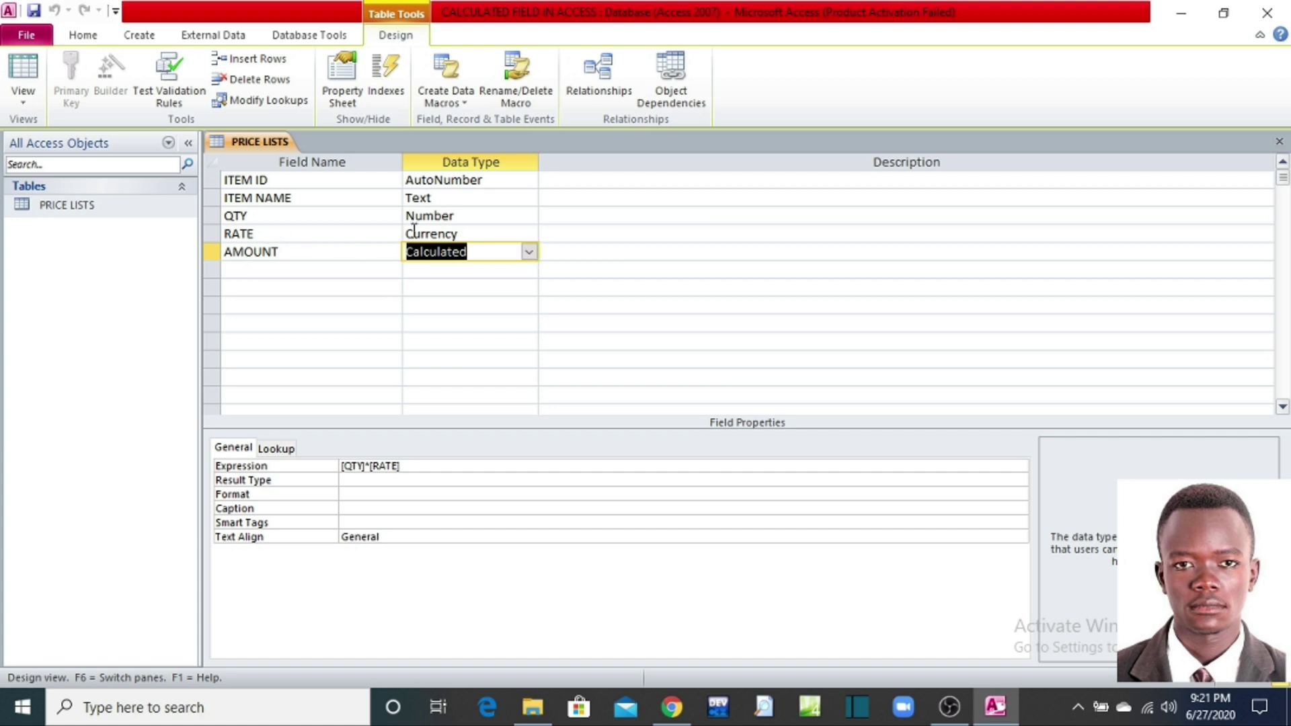
{"action": "left_click", "coordinate": [470, 234]}
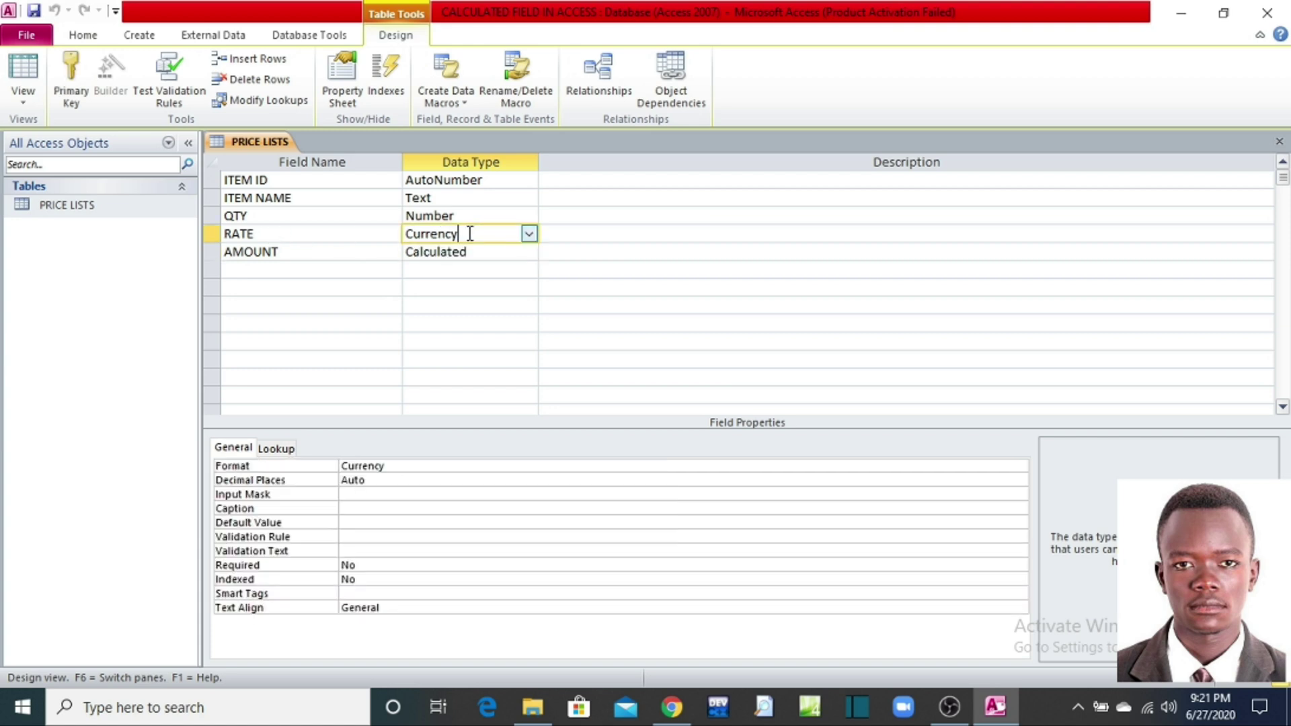
{"action": "left_click", "coordinate": [291, 467]}
{"action": "left_click", "coordinate": [395, 467]}
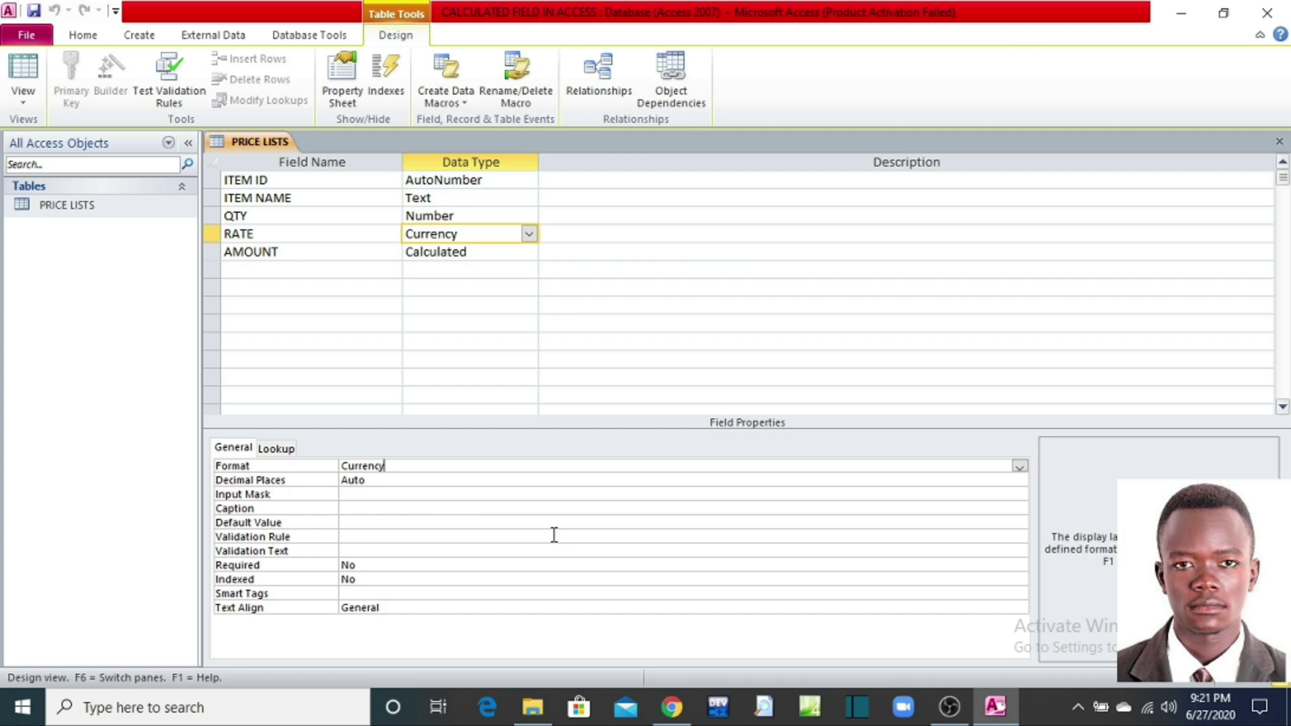
{"action": "key", "text": "BackSpace"}
{"action": "key", "text": "BackSpace"}
{"action": "key", "text": "BackSpace"}
{"action": "key", "text": "BackSpace"}
{"action": "key", "text": "BackSpace"}
{"action": "key", "text": "BackSpace"}
{"action": "key", "text": "BackSpace"}
{"action": "key", "text": "BackSpace"}
{"action": "type", "text": "#,###"}
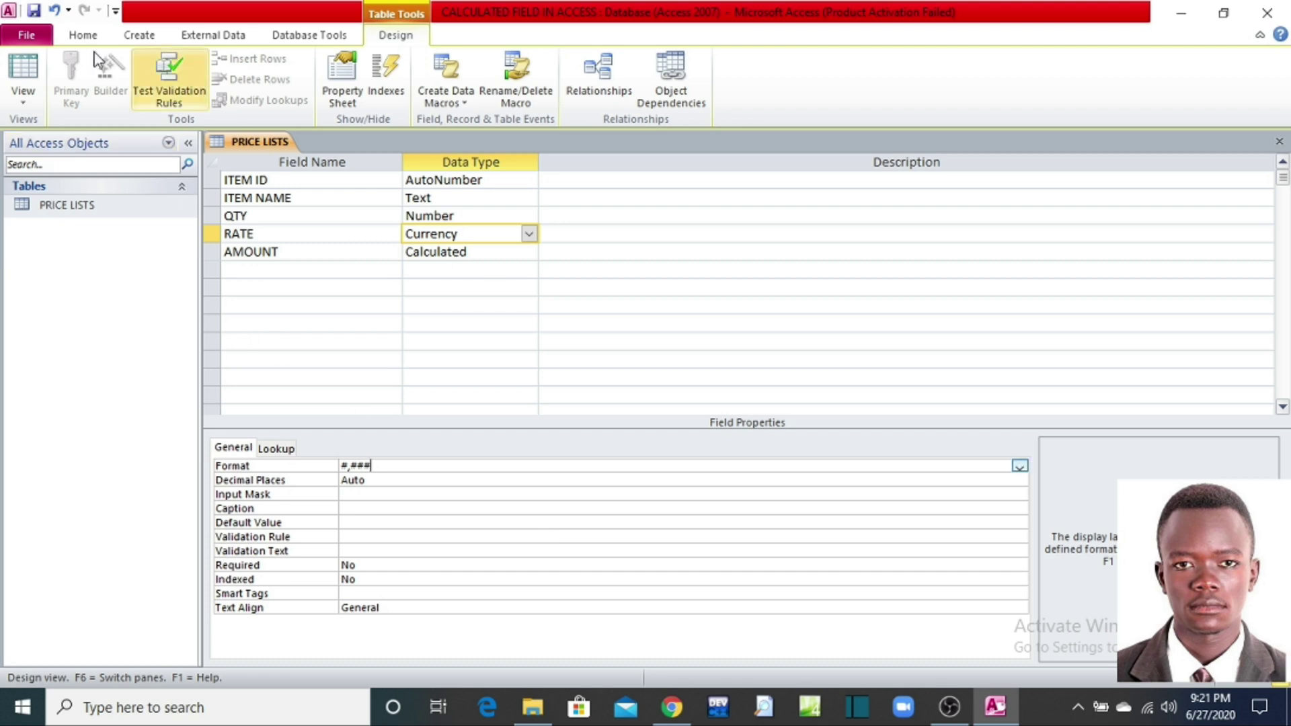
{"action": "left_click", "coordinate": [34, 11]}
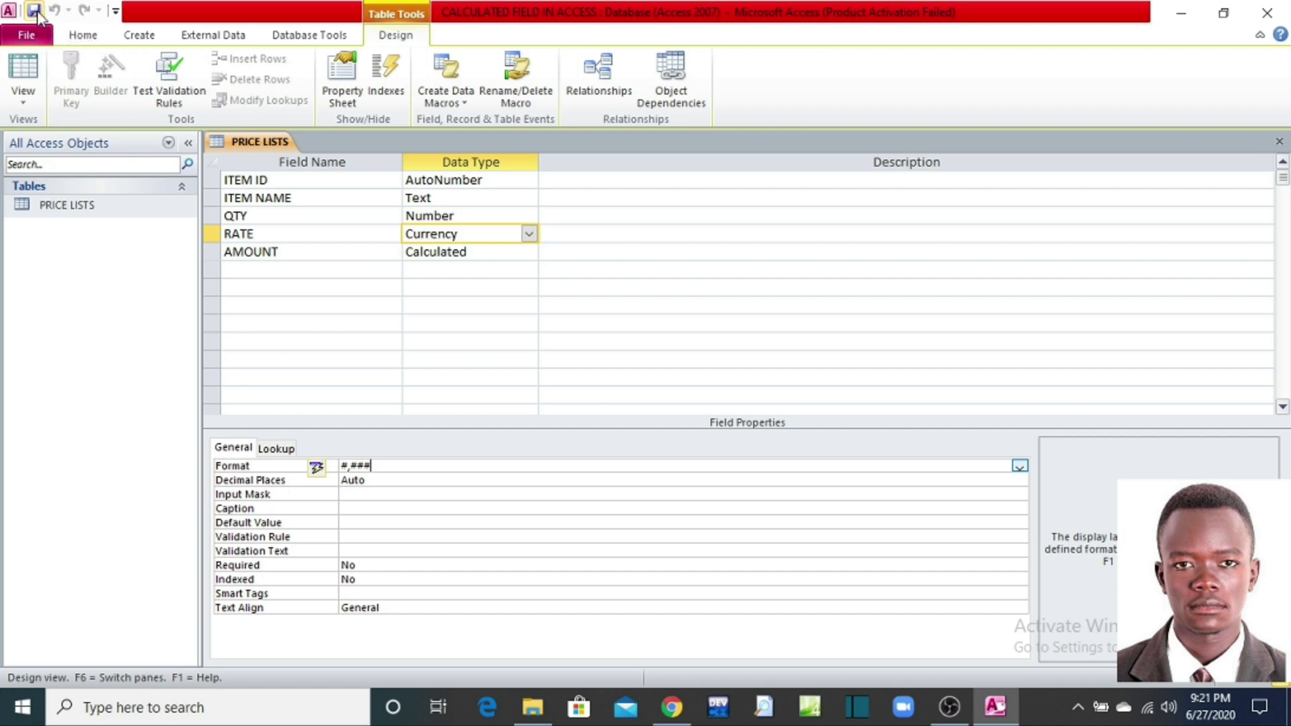
{"action": "double_click", "coordinate": [59, 209]}
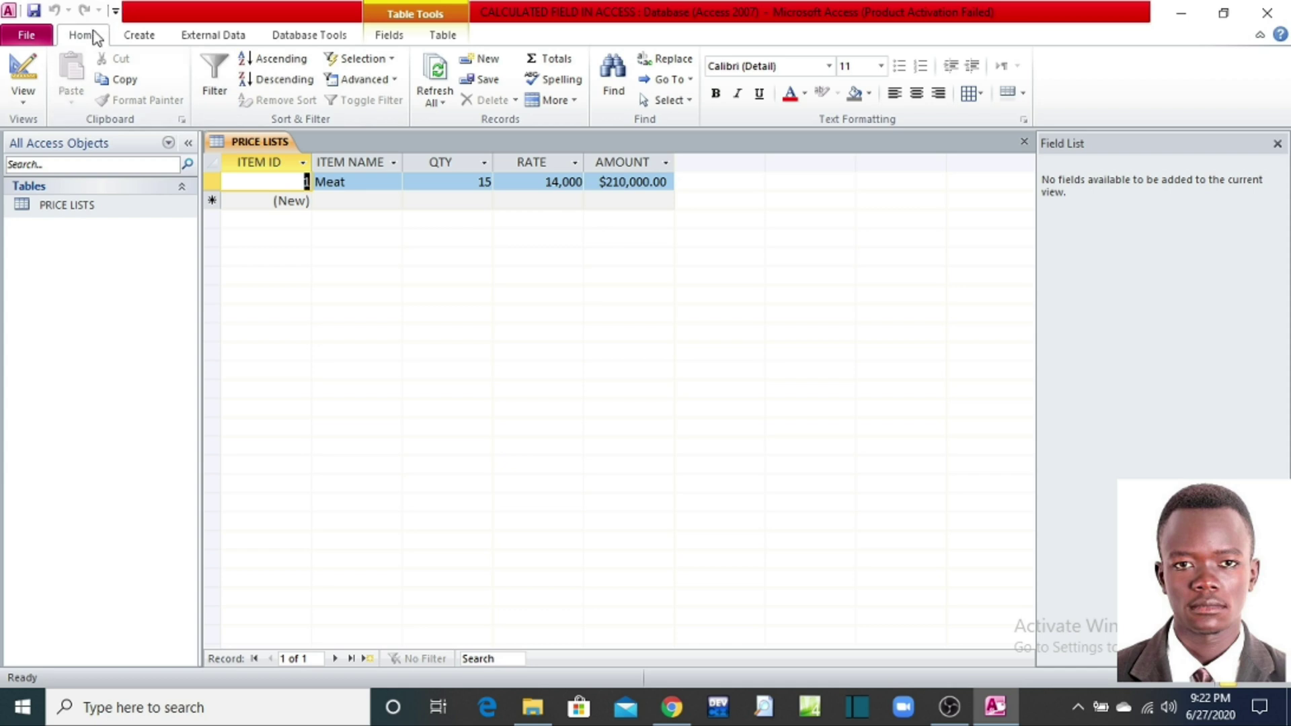
In Design view, set the AMOUNT field's format to #,###, save the table and reopen its datasheet
{"action": "left_click", "coordinate": [22, 74]}
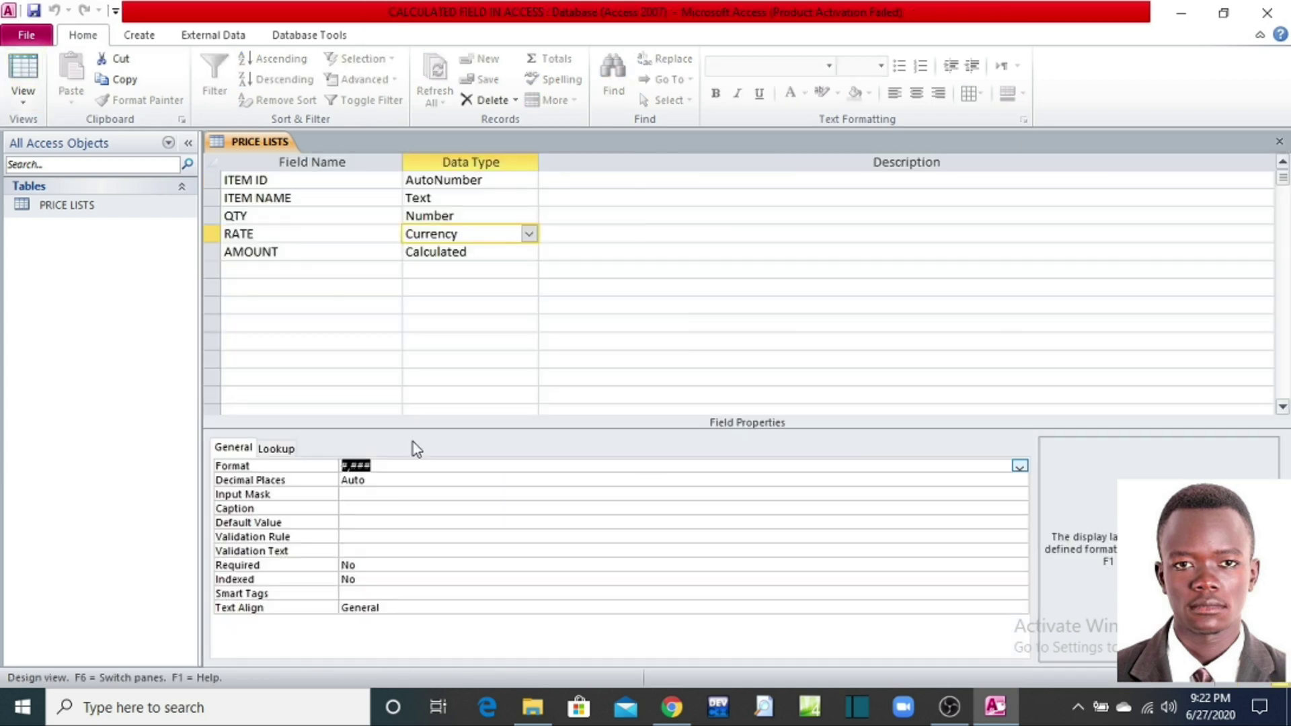
{"action": "left_click", "coordinate": [289, 256]}
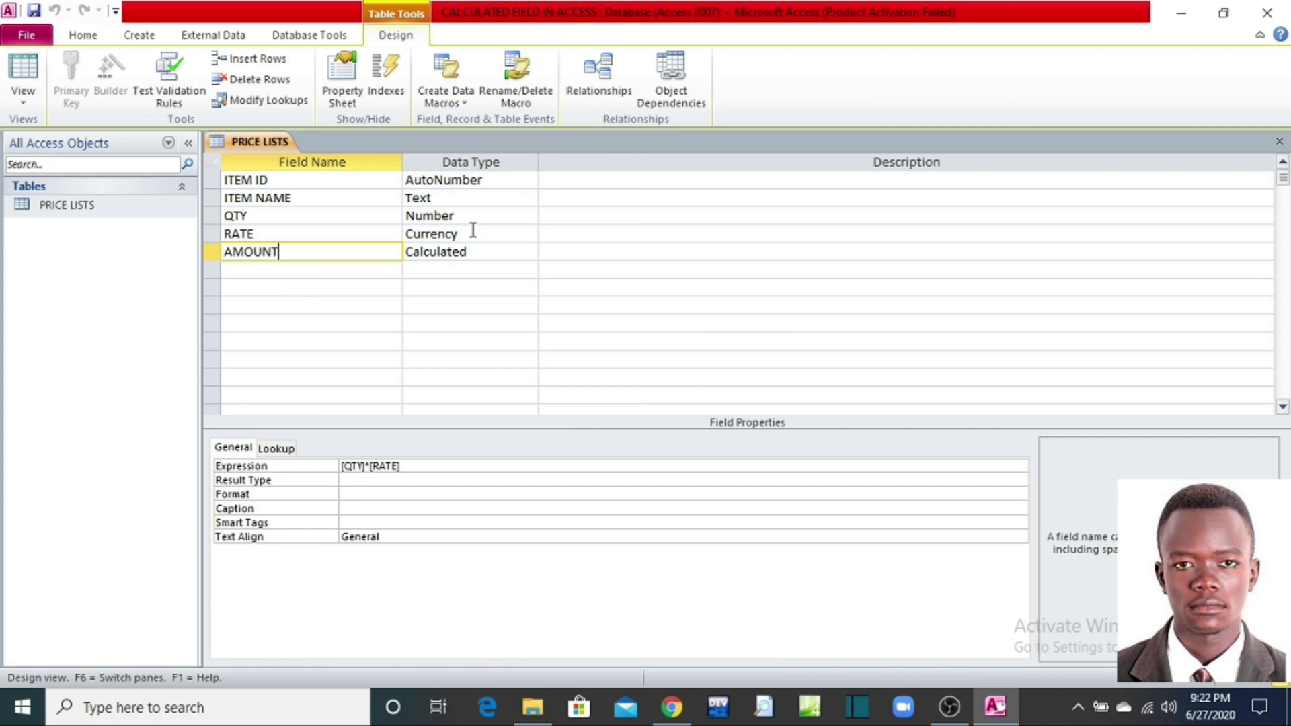
{"action": "left_click", "coordinate": [486, 254]}
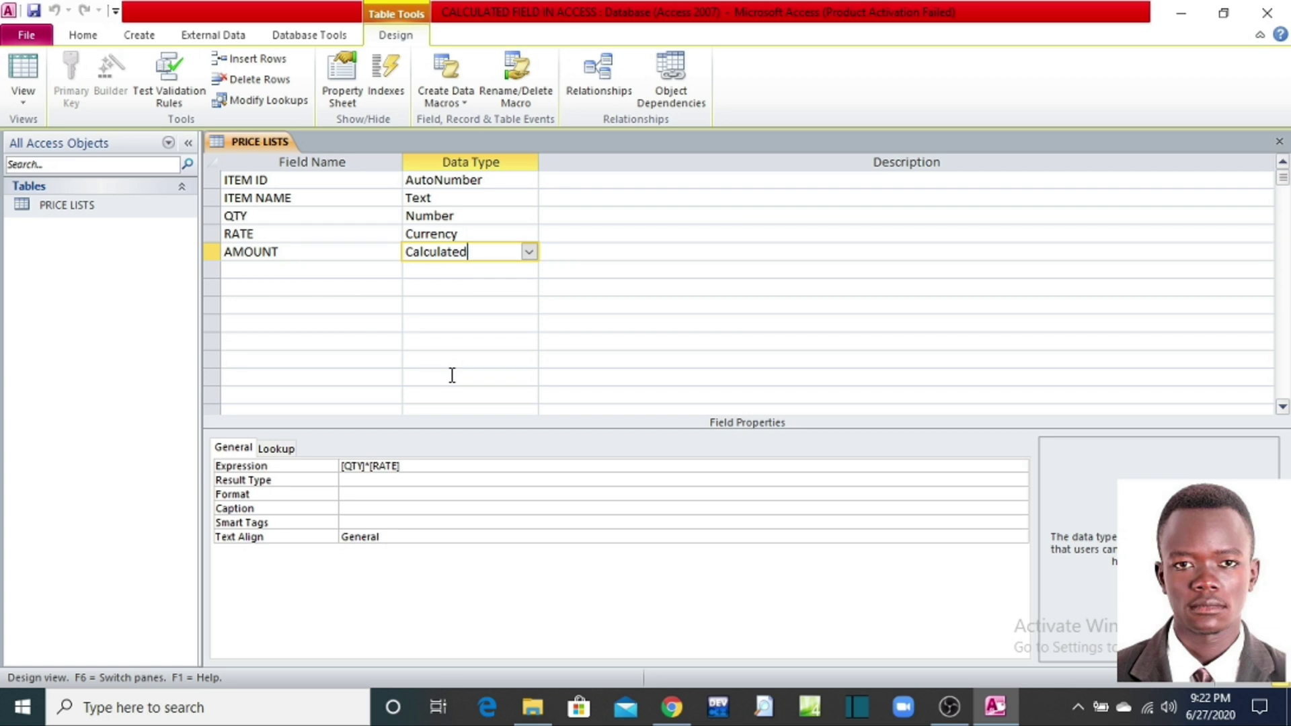
{"action": "left_click", "coordinate": [340, 99]}
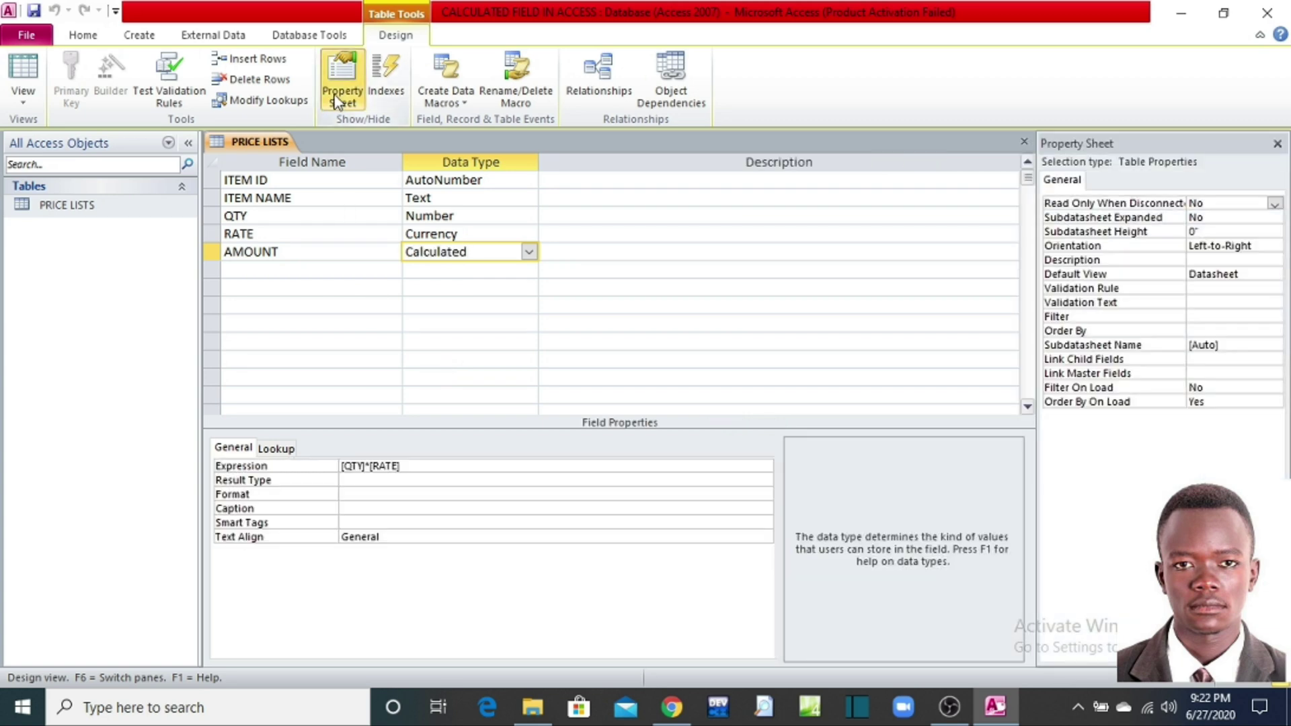
{"action": "left_click", "coordinate": [339, 99]}
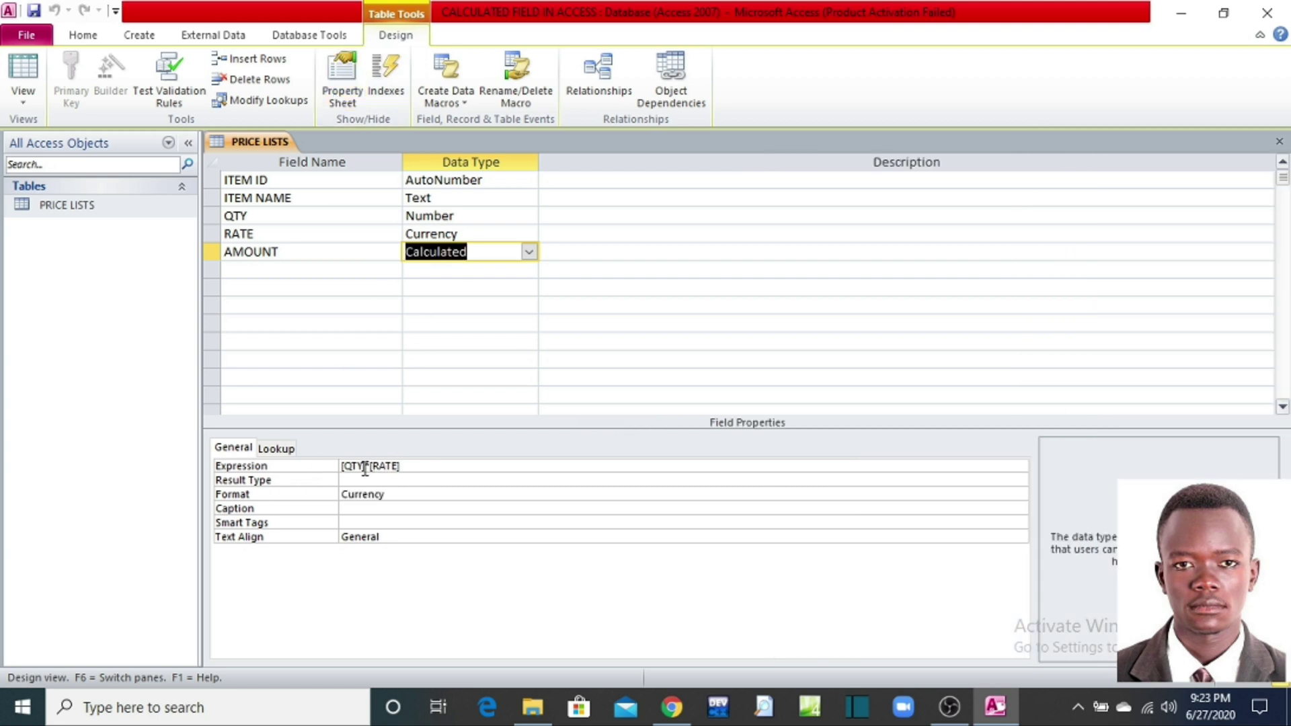
{"action": "left_click", "coordinate": [397, 495]}
{"action": "key", "text": "BackSpace"}
{"action": "key", "text": "BackSpace"}
{"action": "key", "text": "BackSpace"}
{"action": "key", "text": "BackSpace"}
{"action": "key", "text": "BackSpace"}
{"action": "key", "text": "BackSpace"}
{"action": "key", "text": "BackSpace"}
{"action": "key", "text": "BackSpace"}
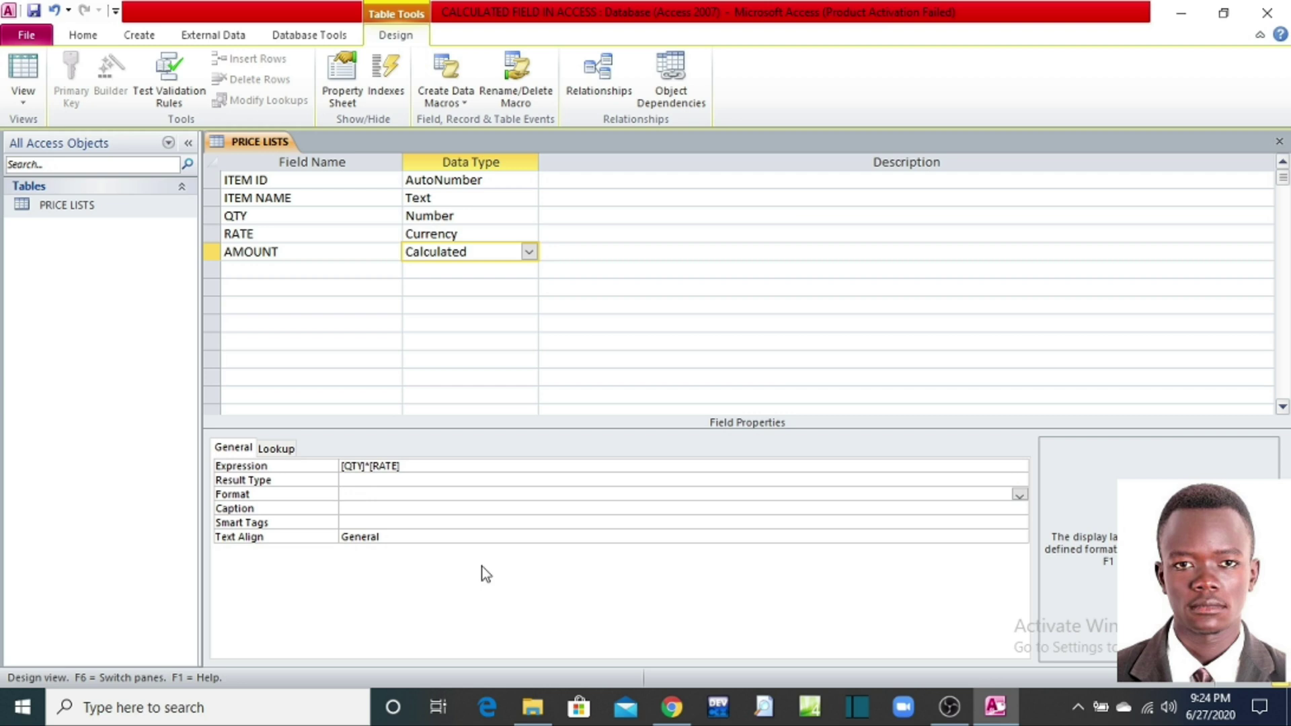
{"action": "type", "text": "#,###"}
{"action": "left_click", "coordinate": [34, 11]}
{"action": "double_click", "coordinate": [57, 207]}
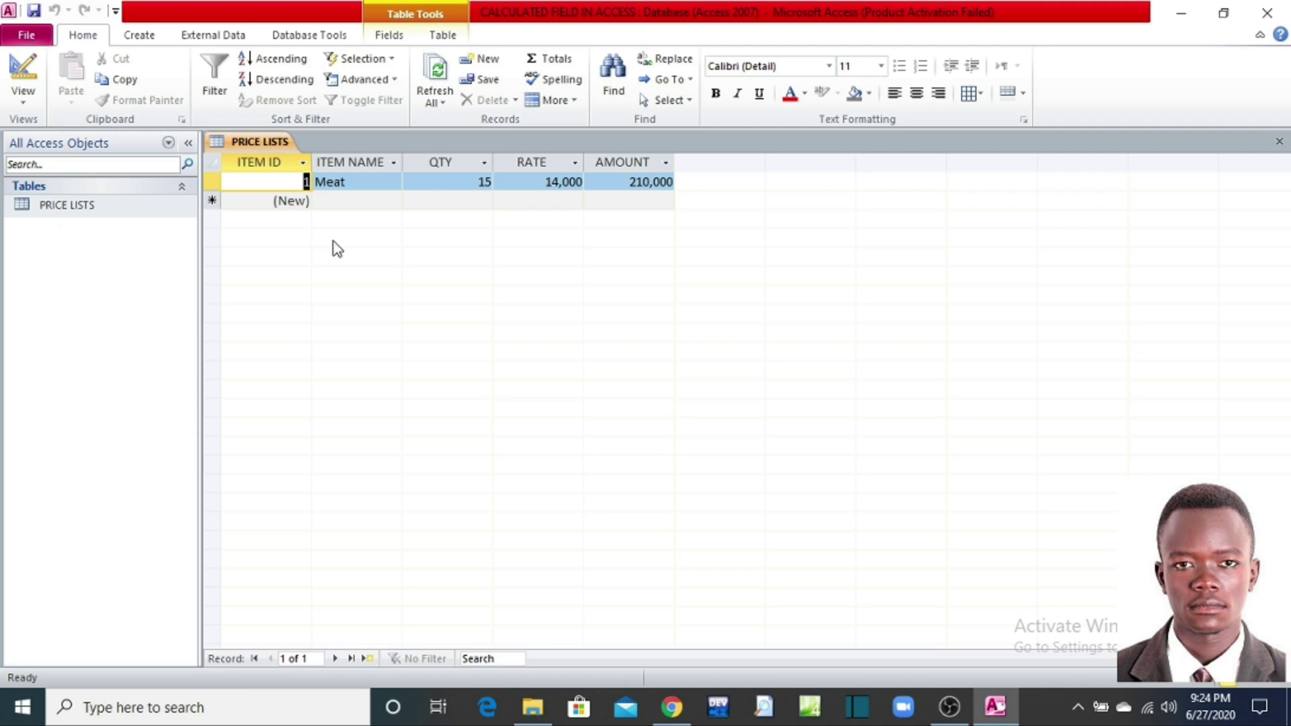
Add a second record with item name Rice, QTY 24 and RATE 3500
{"action": "left_click", "coordinate": [339, 203]}
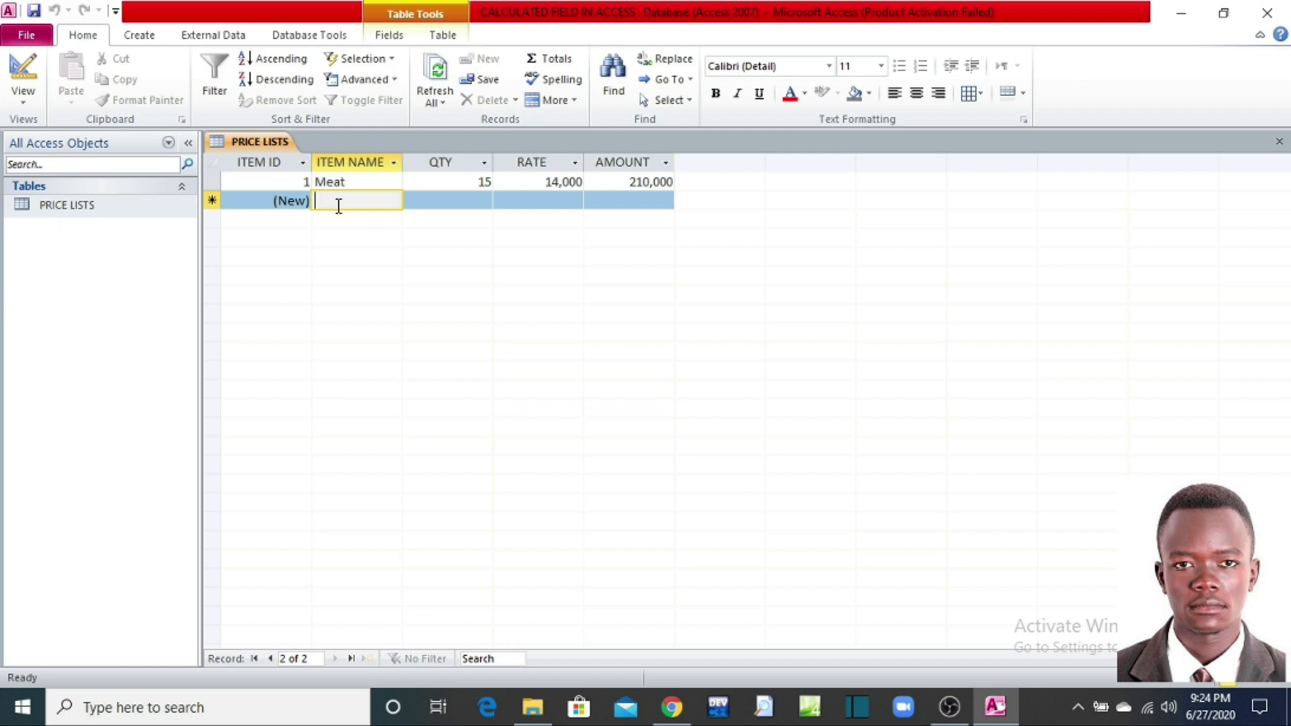
{"action": "type", "text": "ric"}
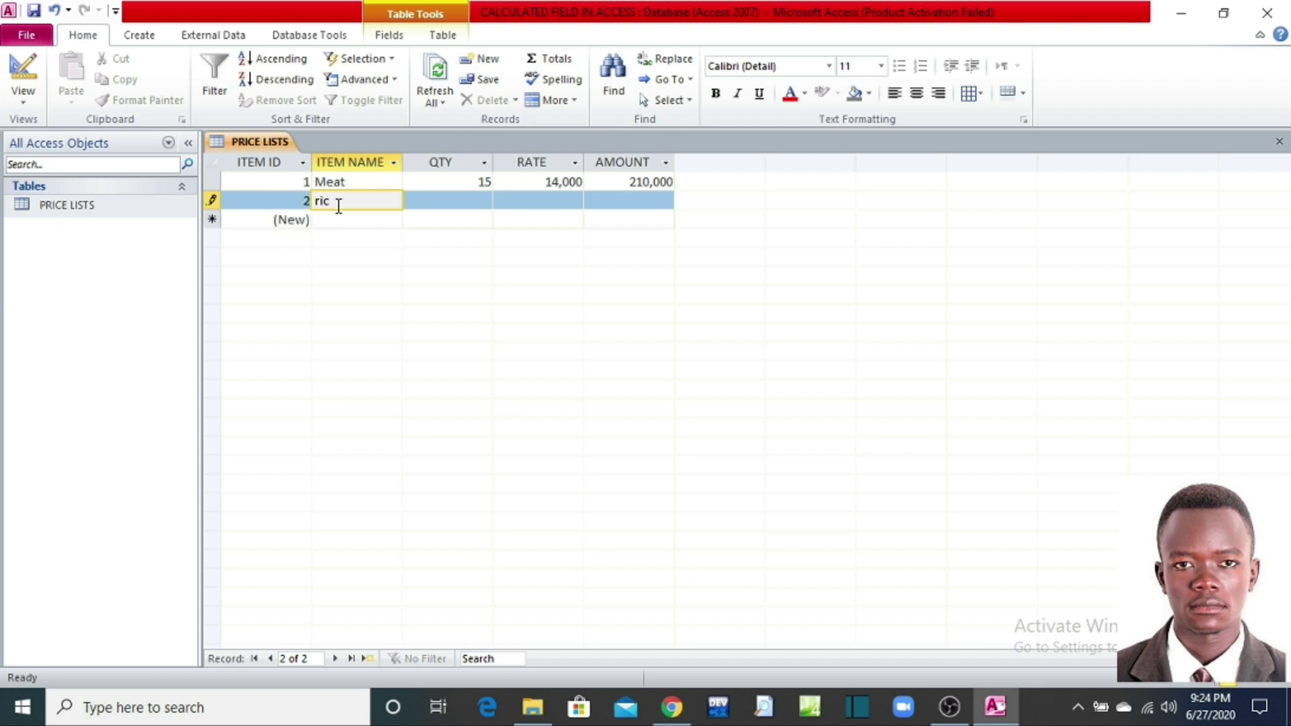
{"action": "key", "text": "BackSpace"}
{"action": "key", "text": "BackSpace"}
{"action": "key", "text": "BackSpace"}
{"action": "type", "text": "Rice"}
{"action": "left_click", "coordinate": [438, 198]}
{"action": "type", "text": "24"}
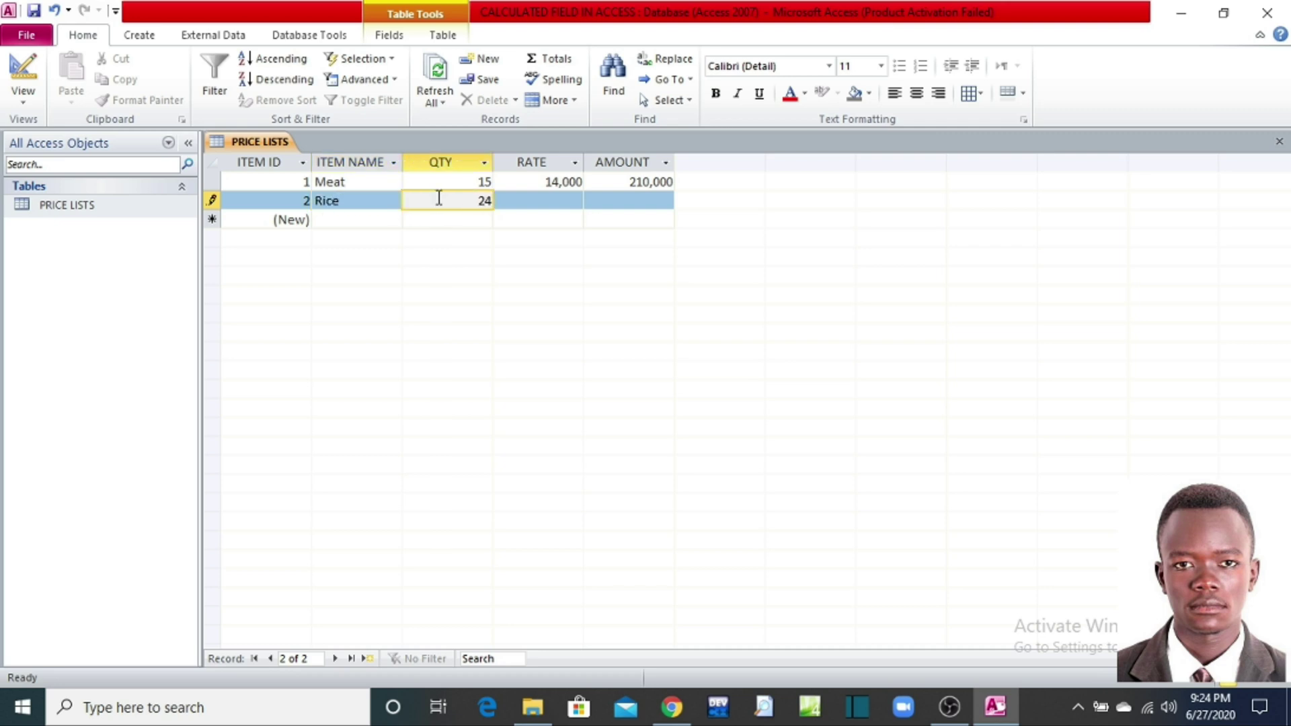
{"action": "left_click", "coordinate": [554, 201]}
{"action": "type", "text": "3500"}
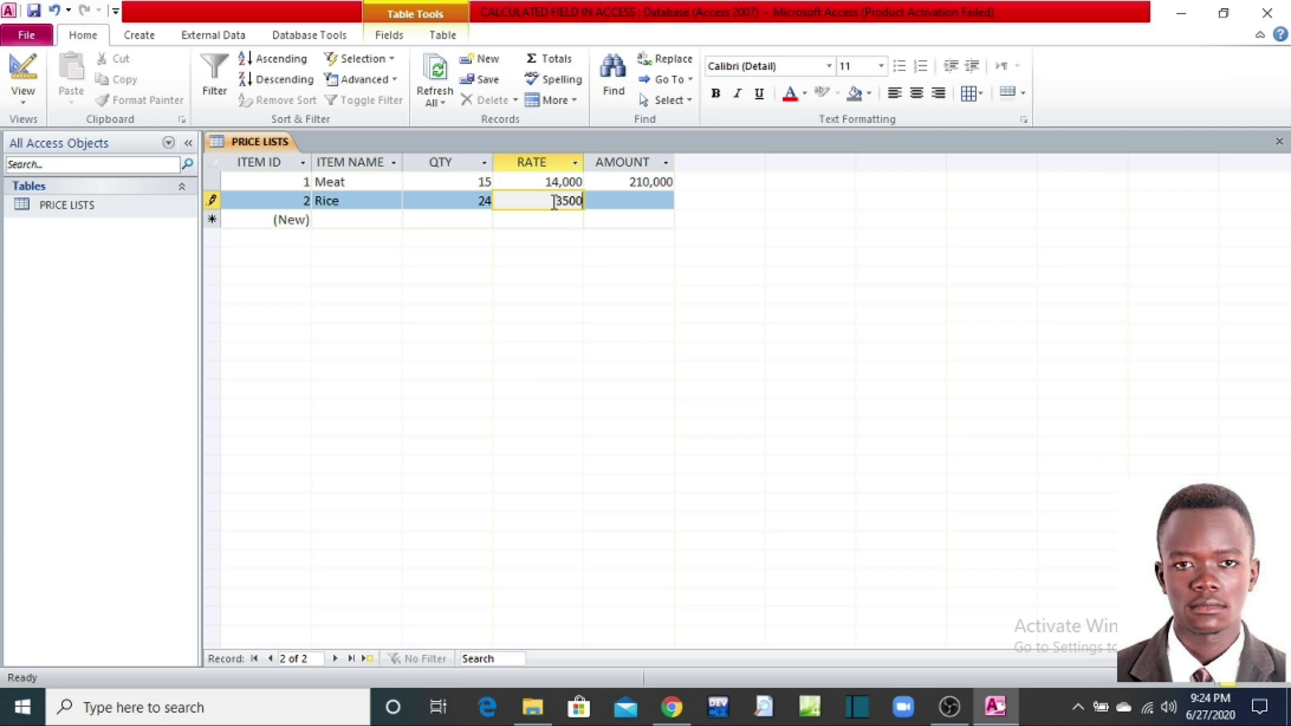
{"action": "left_click", "coordinate": [488, 200]}
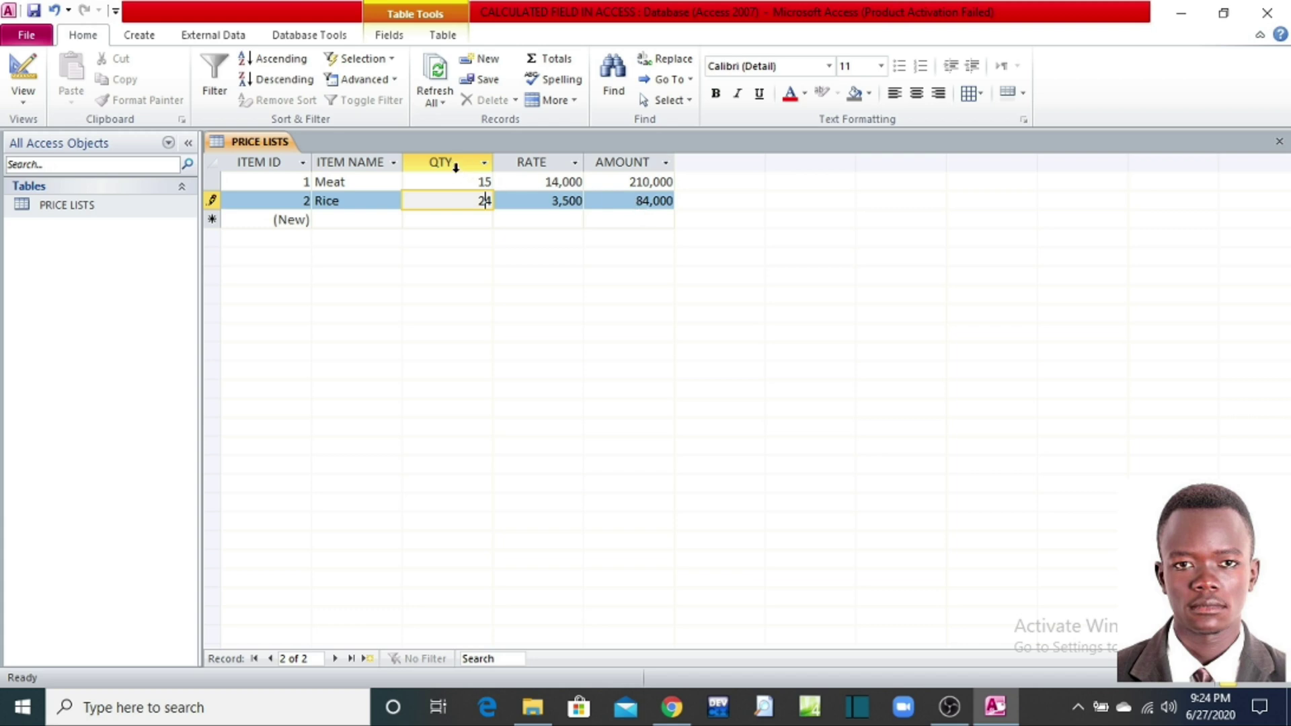
Add a third record with item name Sugar, QTY 12 and RATE 4000
{"action": "left_click", "coordinate": [366, 224]}
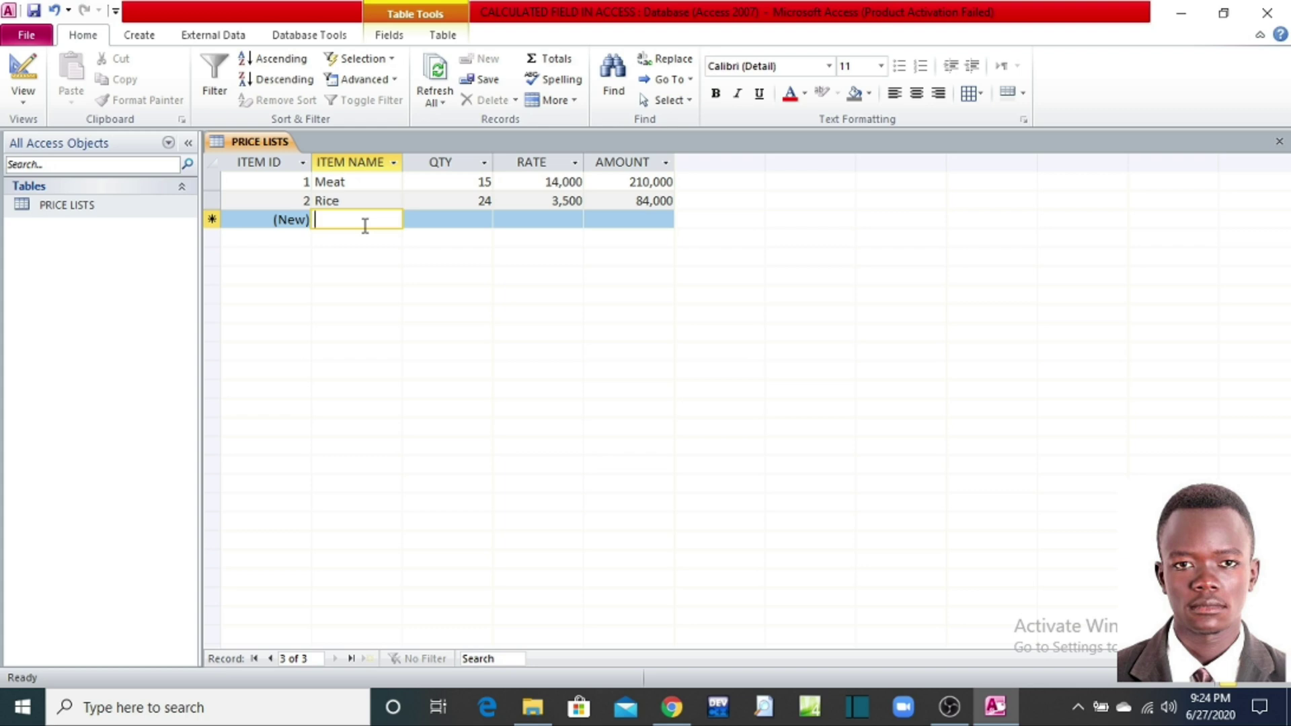
{"action": "type", "text": "ma"}
{"action": "key", "text": "BackSpace"}
{"action": "key", "text": "BackSpace"}
{"action": "key", "text": "Caps_Lock"}
{"action": "type", "text": "Sugar"}
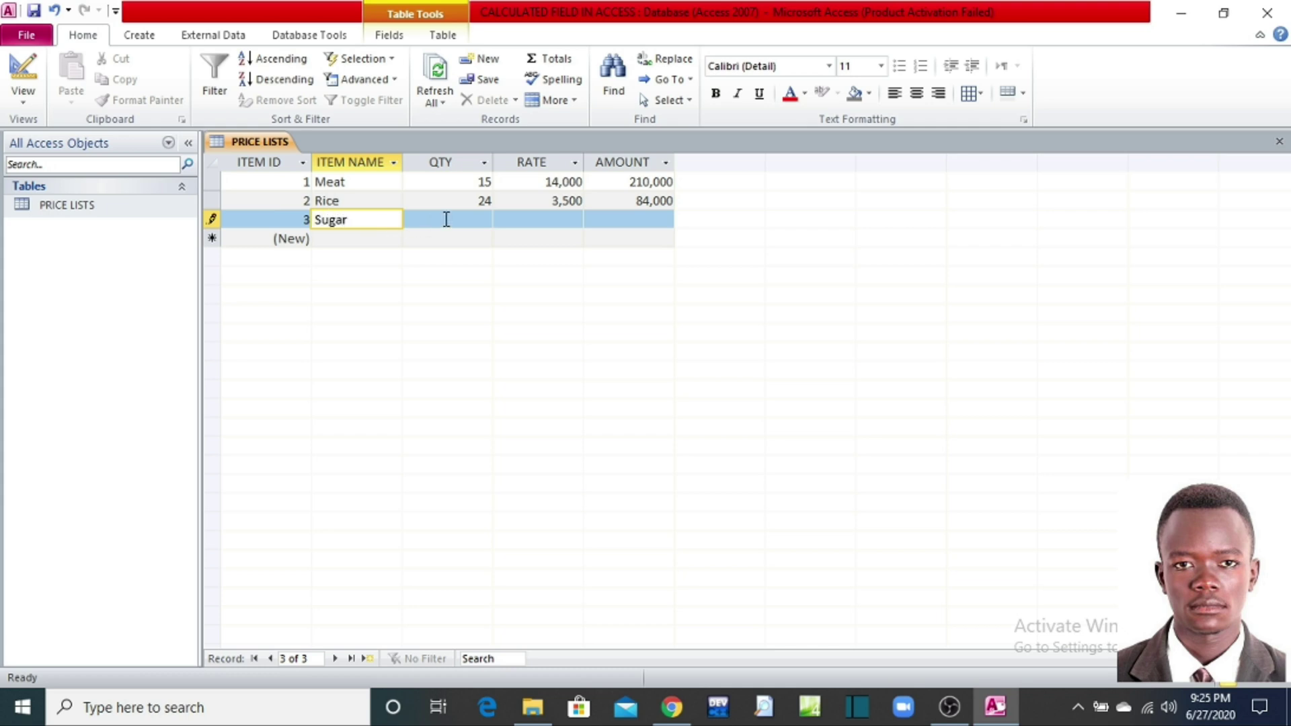
{"action": "left_click", "coordinate": [447, 219]}
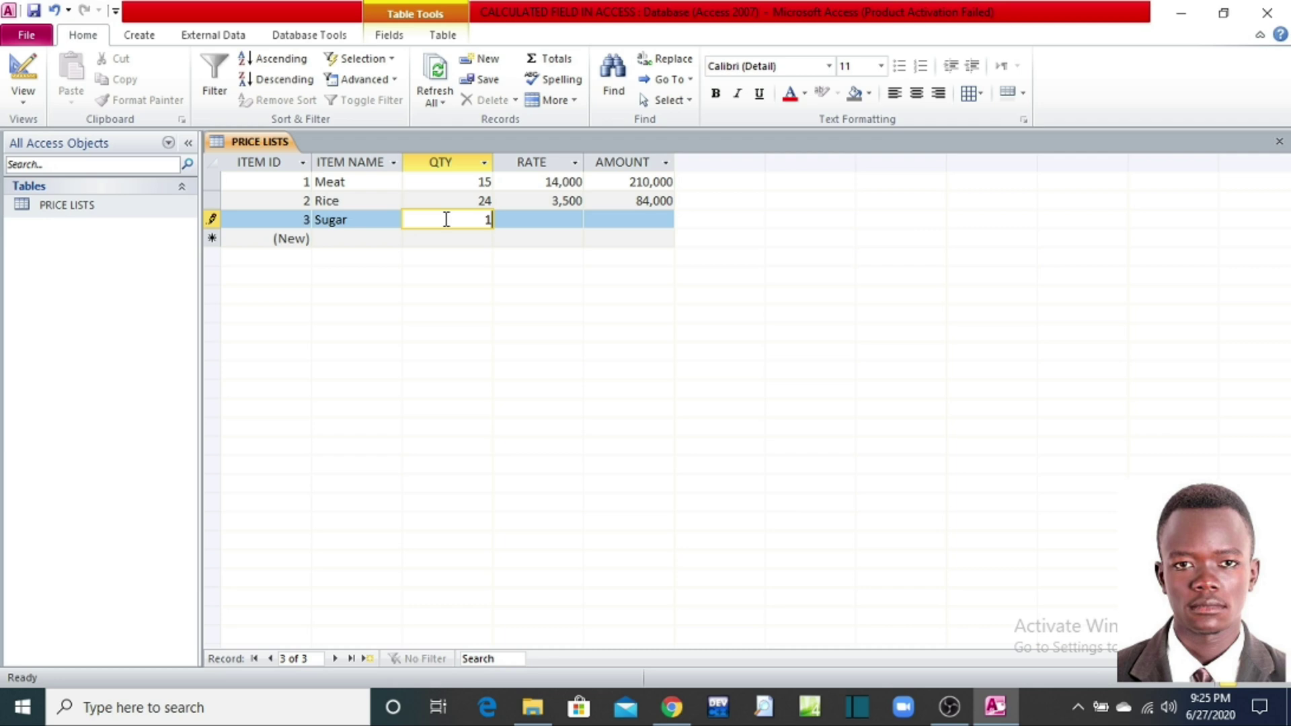
{"action": "left_click", "coordinate": [525, 220]}
{"action": "type", "text": "4000"}
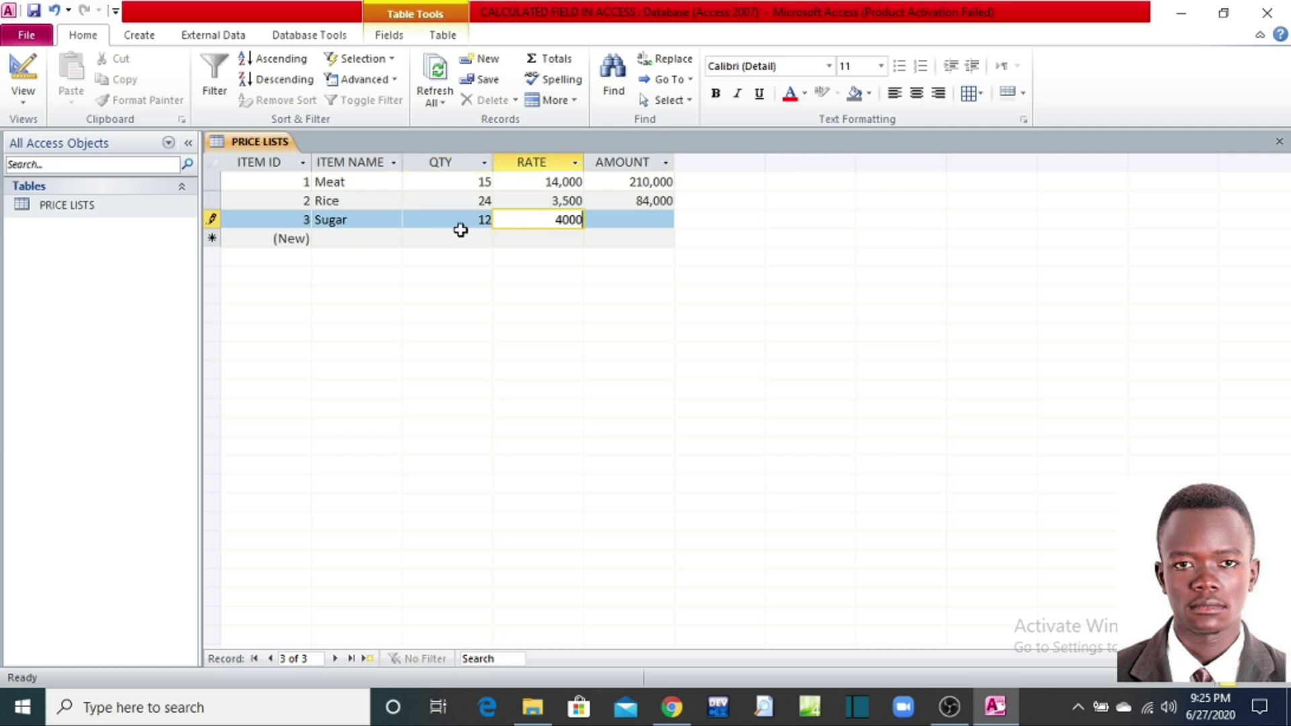
Add a fourth record with item name Chicken, QTY 7 and RATE 37000
{"action": "left_click", "coordinate": [340, 236]}
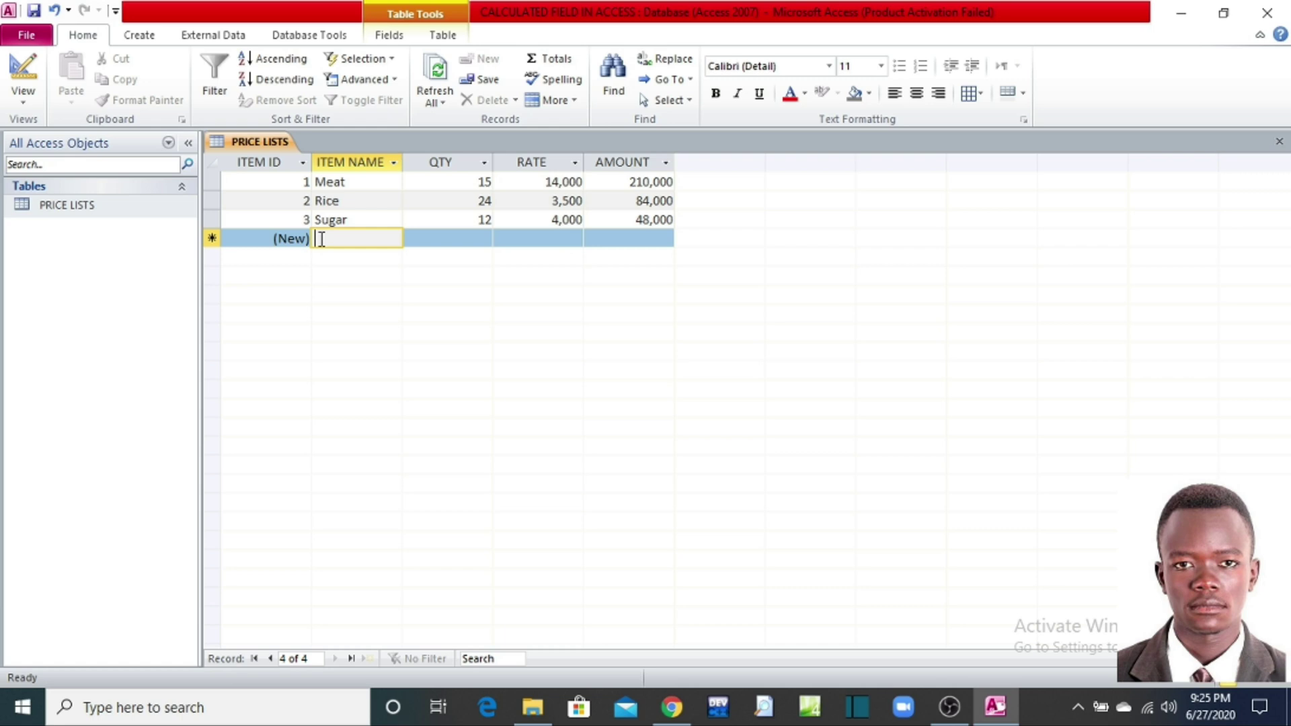
{"action": "type", "text": "C"}
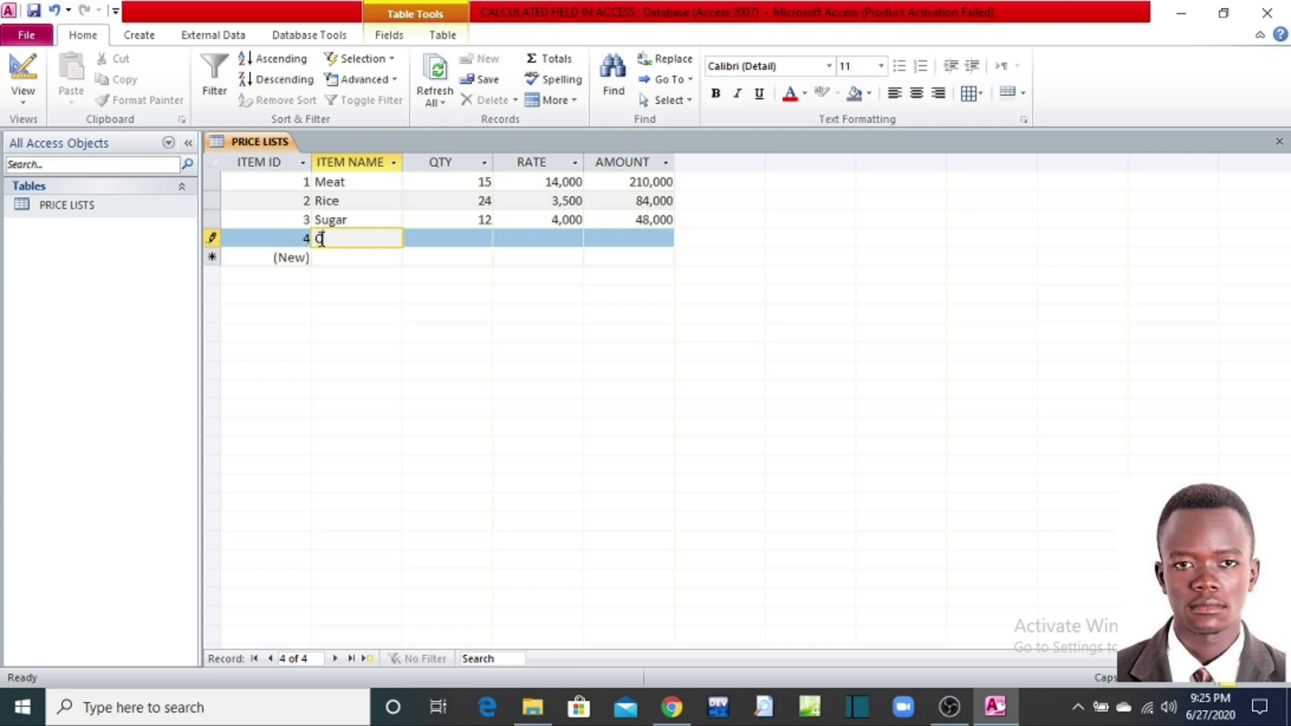
{"action": "type", "text": "hicken"}
{"action": "left_click", "coordinate": [480, 238]}
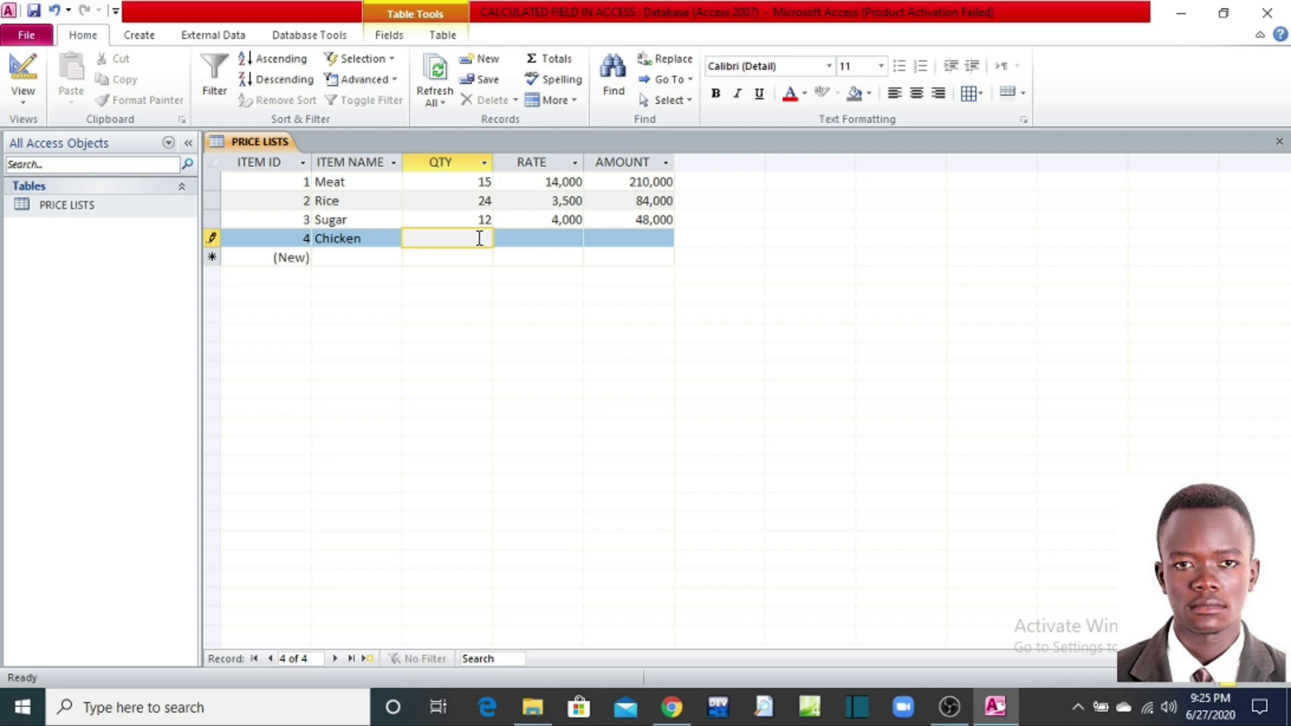
{"action": "left_click", "coordinate": [511, 237]}
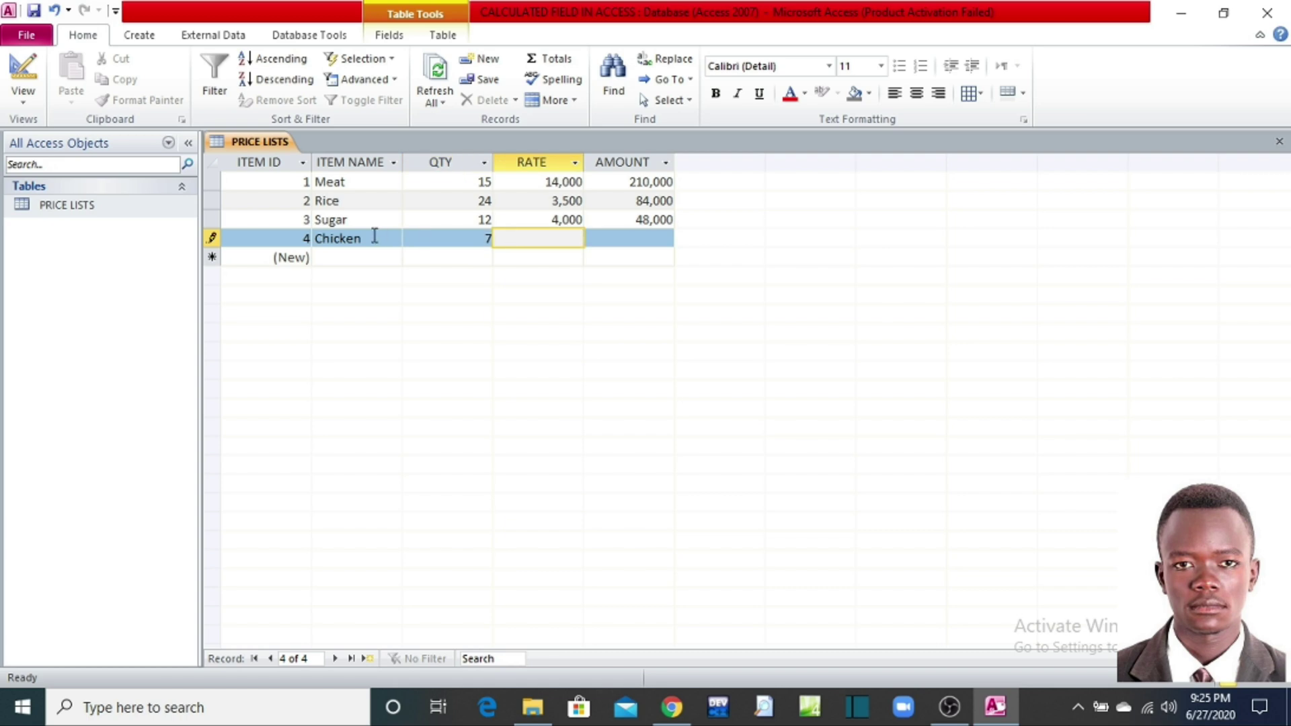
{"action": "type", "text": "37000"}
{"action": "left_click", "coordinate": [454, 240]}
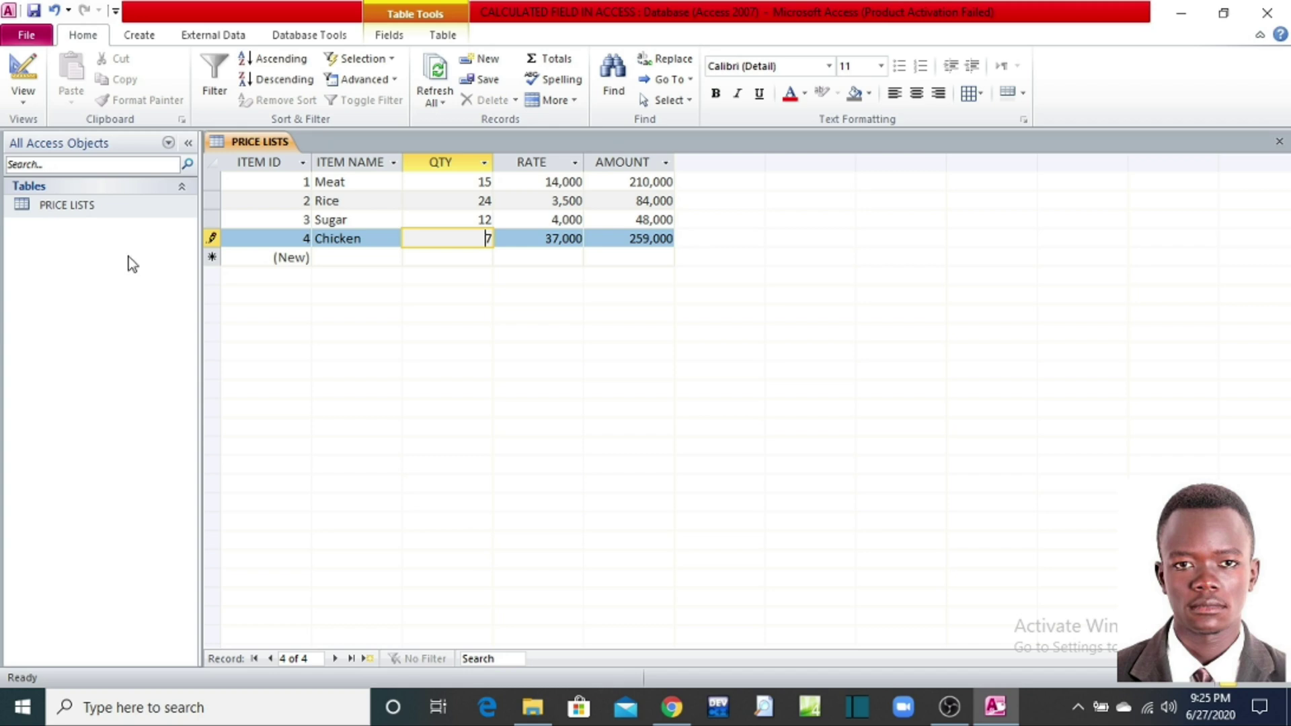
Review the AMOUNT field's calculation expression in Design view, save the table and reopen the PRICE LISTS datasheet
{"action": "left_click", "coordinate": [22, 71]}
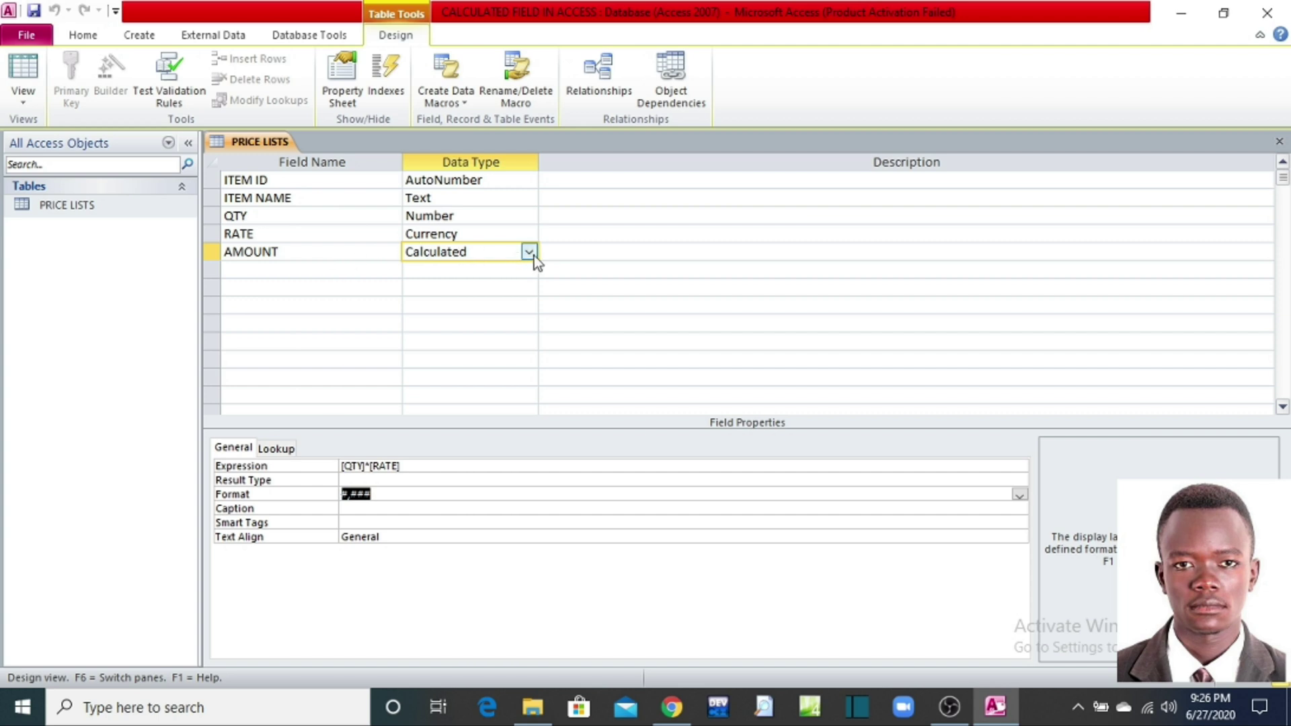
{"action": "left_click", "coordinate": [401, 466]}
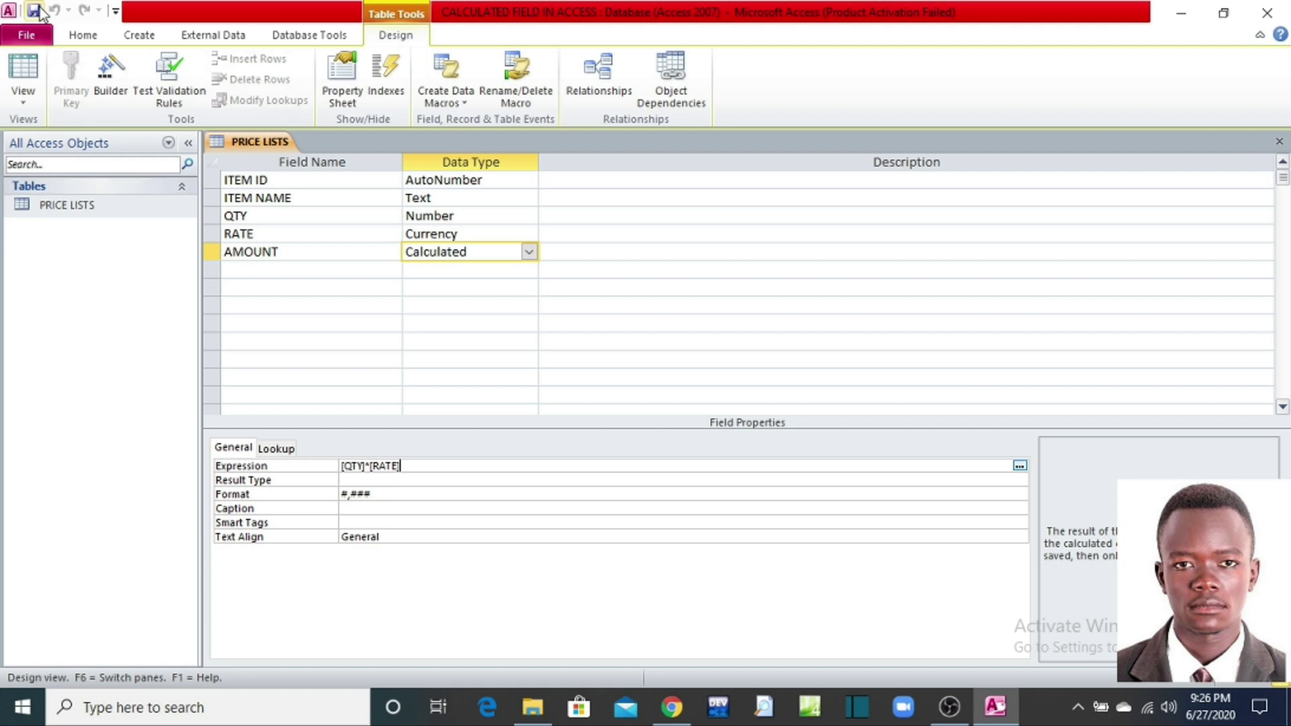
{"action": "double_click", "coordinate": [104, 214]}
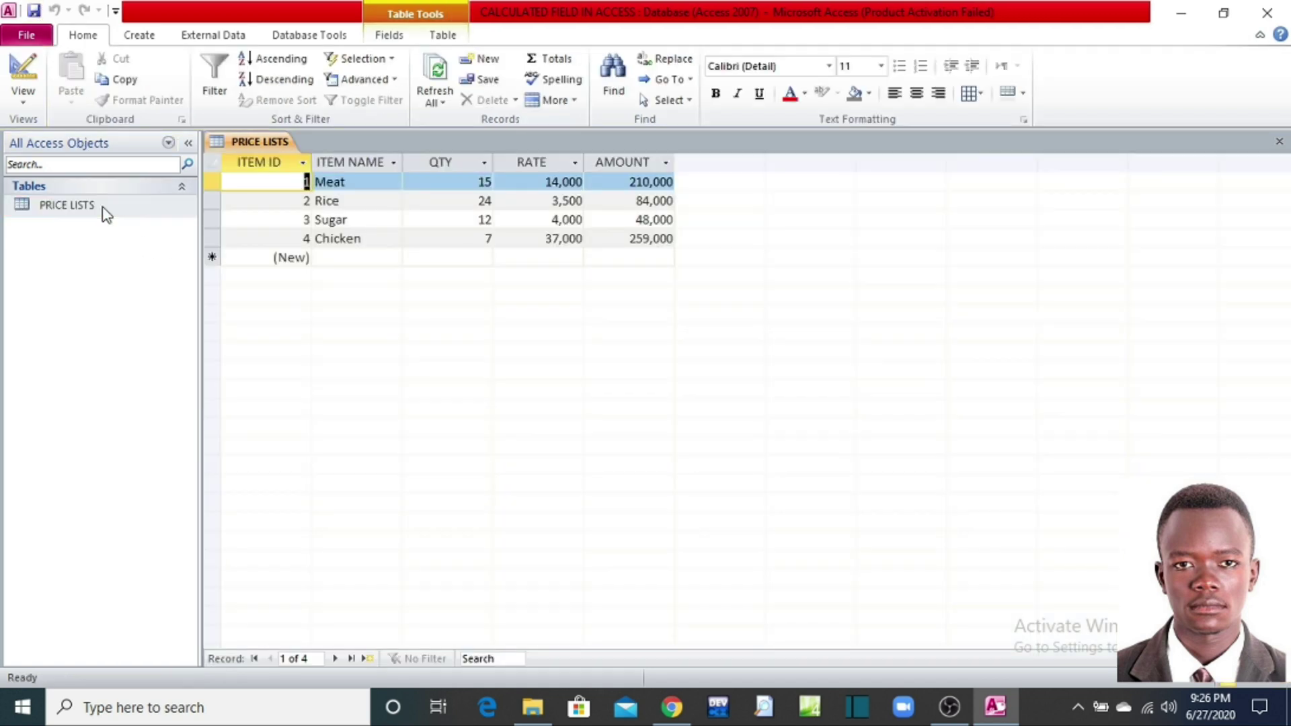